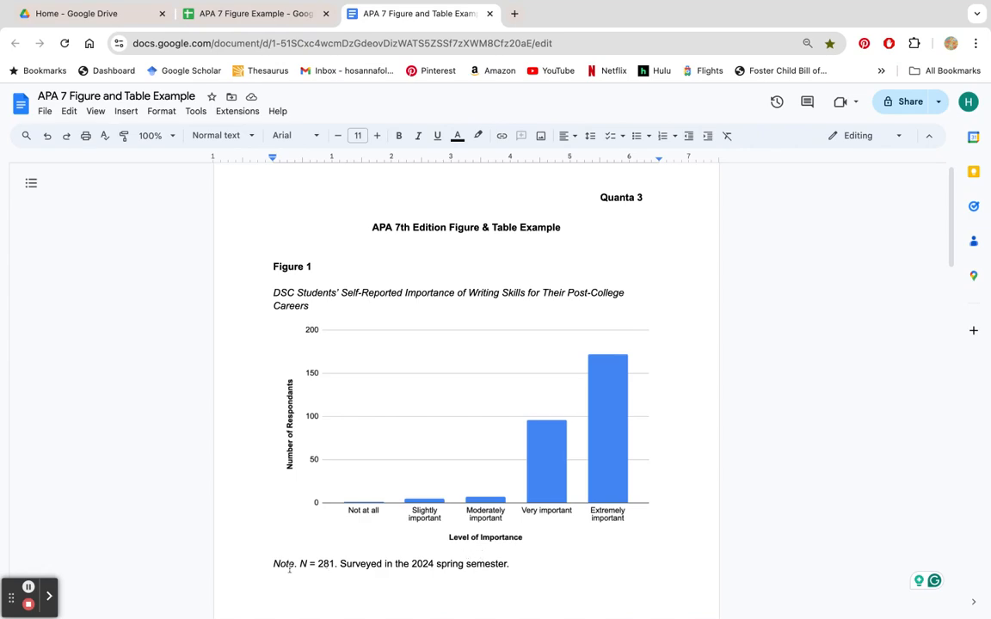
# Examine the sample size in the note below Figure 1
pyautogui.doubleClick(326, 564)
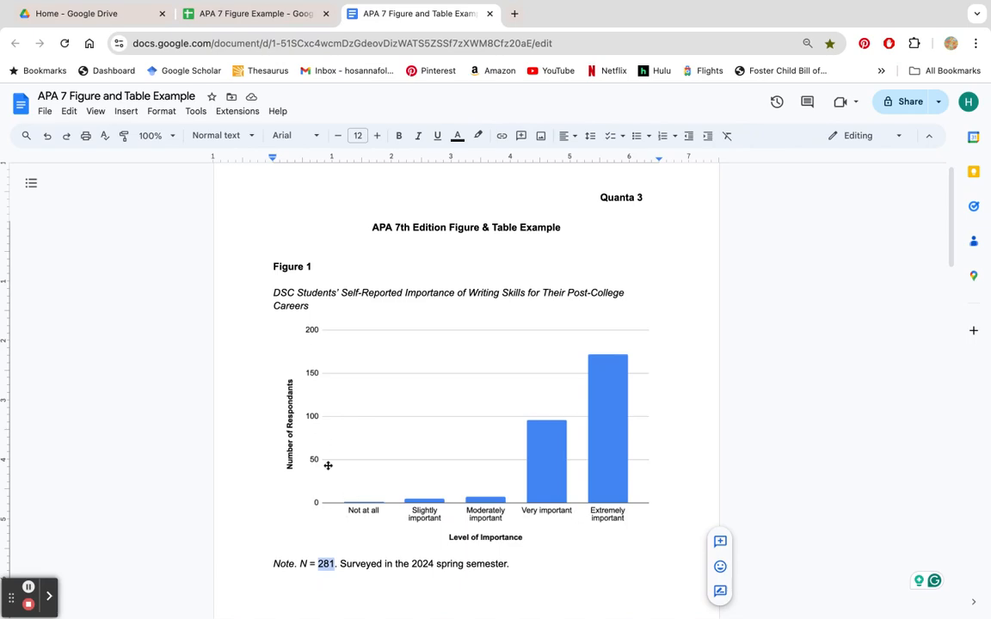
pyautogui.click(533, 562)
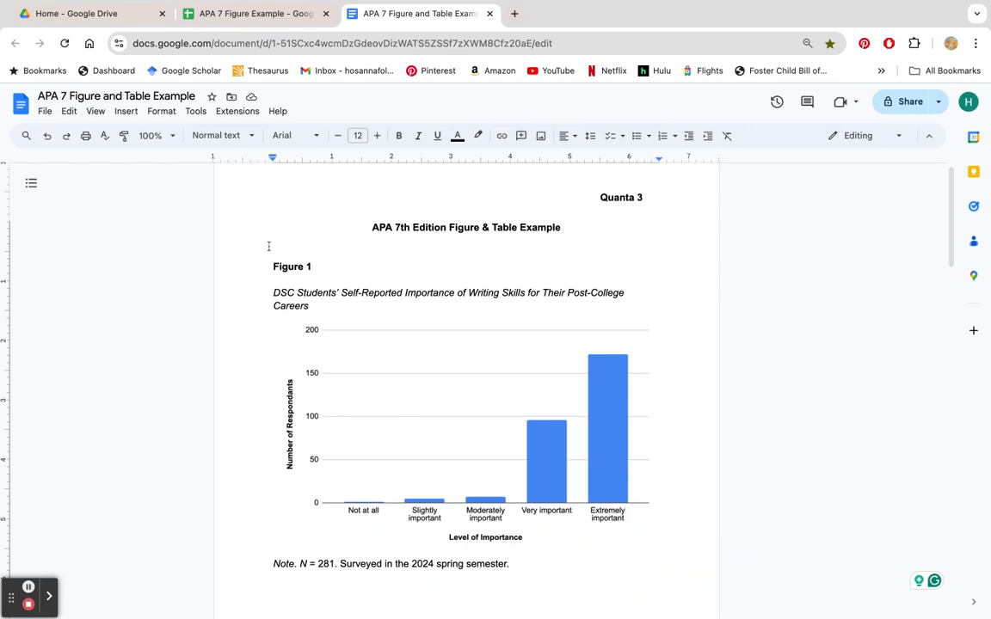
# Switch to the APA 7 Figure Example spreadsheet and review its two columns, header row and respondent counts
pyautogui.click(256, 14)
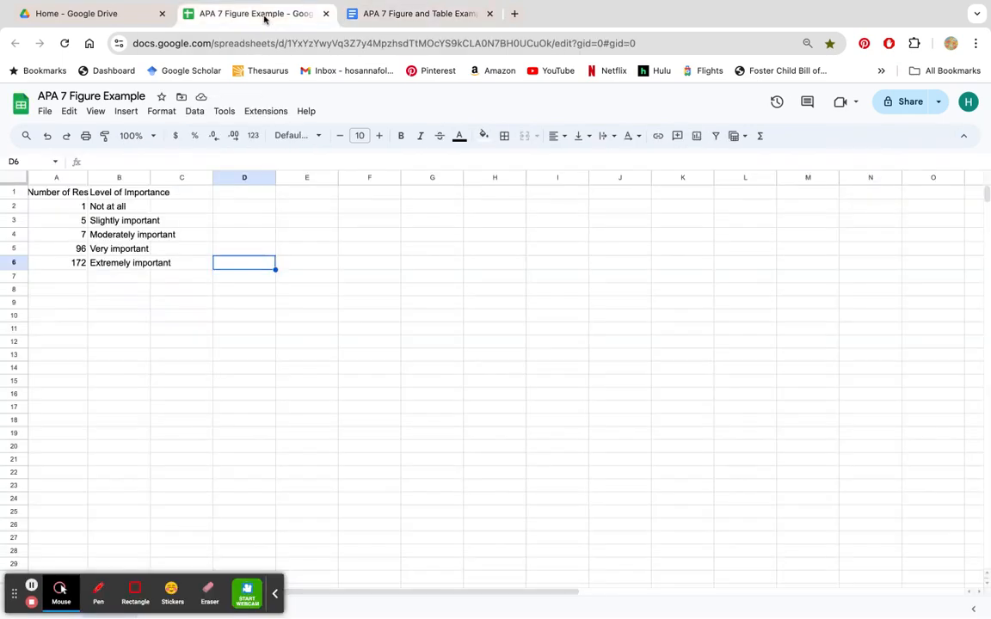
pyautogui.click(56, 278)
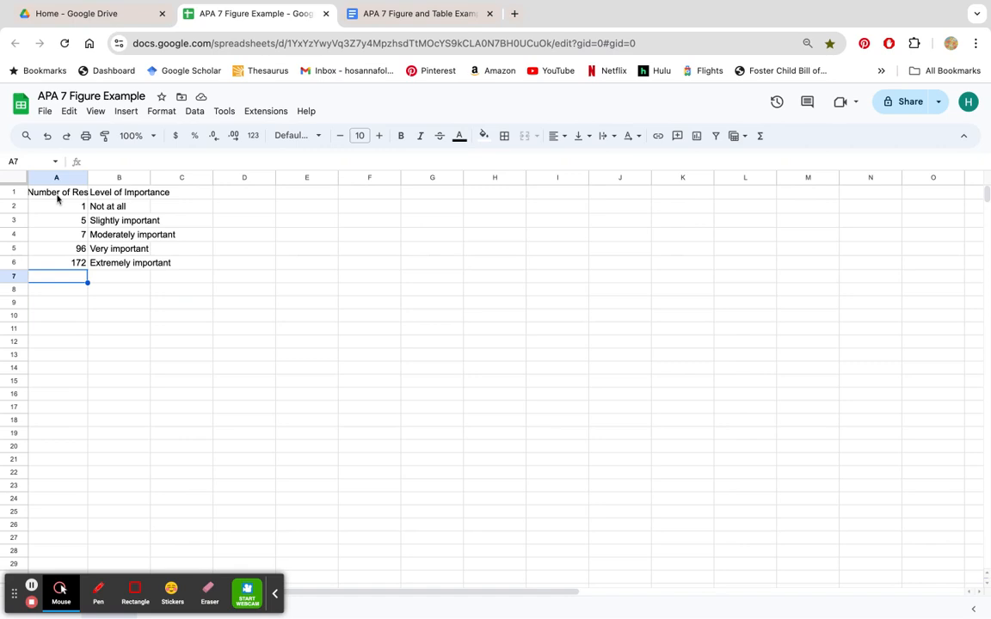
pyautogui.click(56, 177)
pyautogui.click(111, 179)
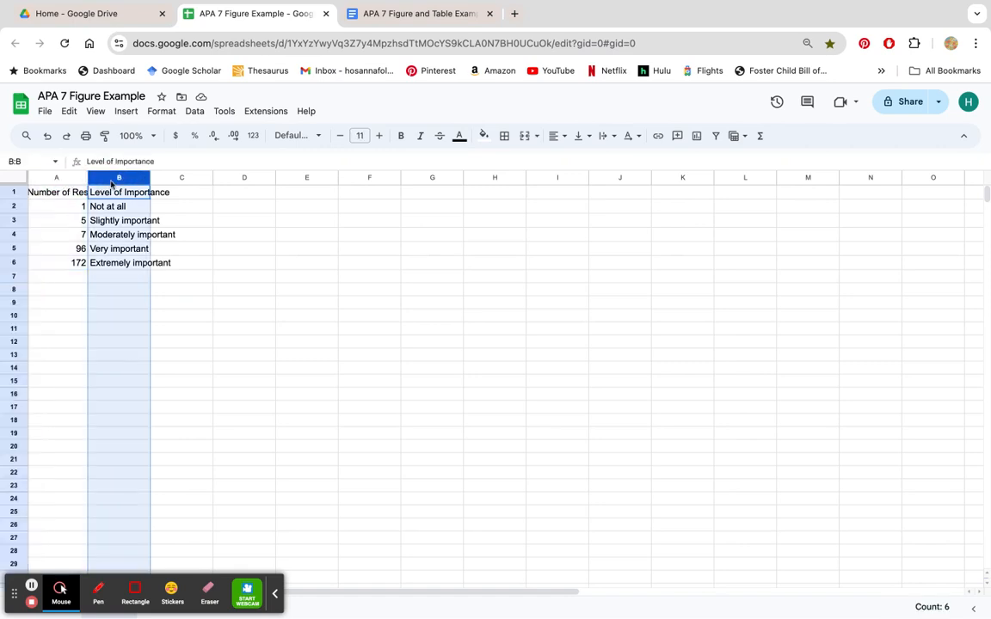
pyautogui.click(56, 178)
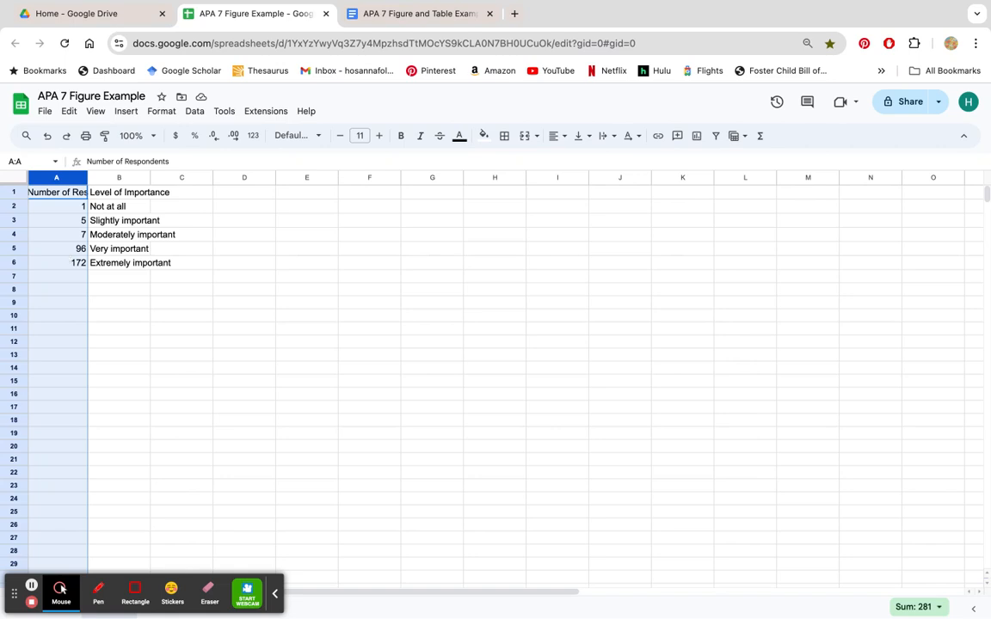
pyautogui.click(116, 178)
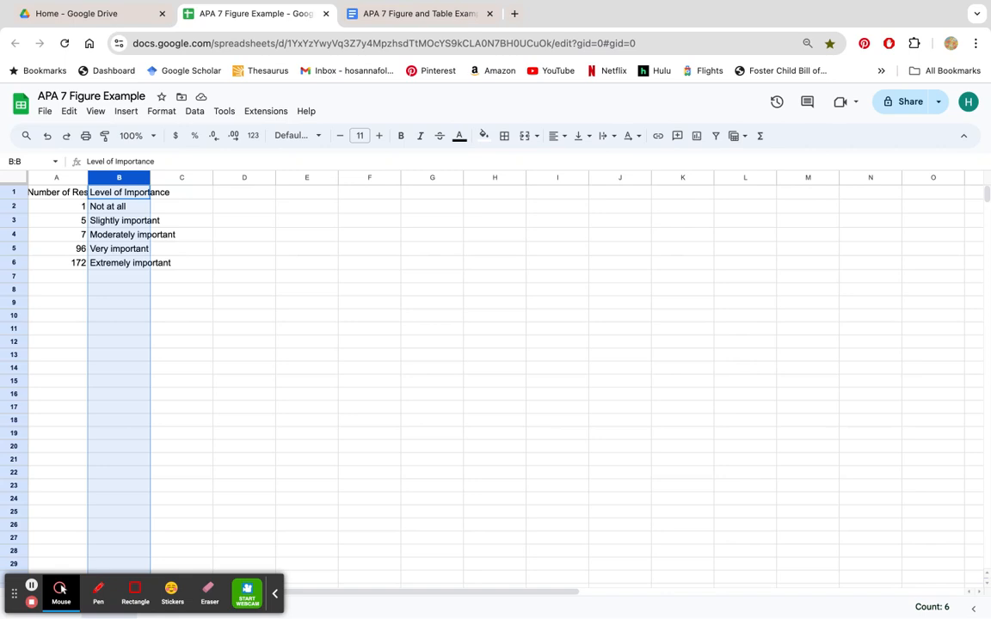
pyautogui.click(15, 191)
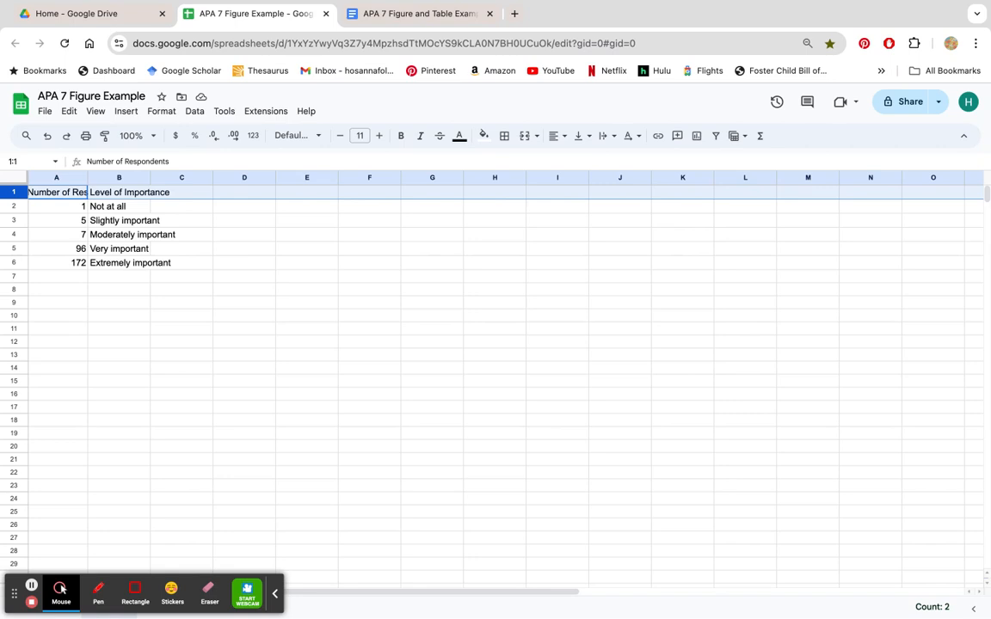
pyautogui.click(58, 206)
pyautogui.click(61, 222)
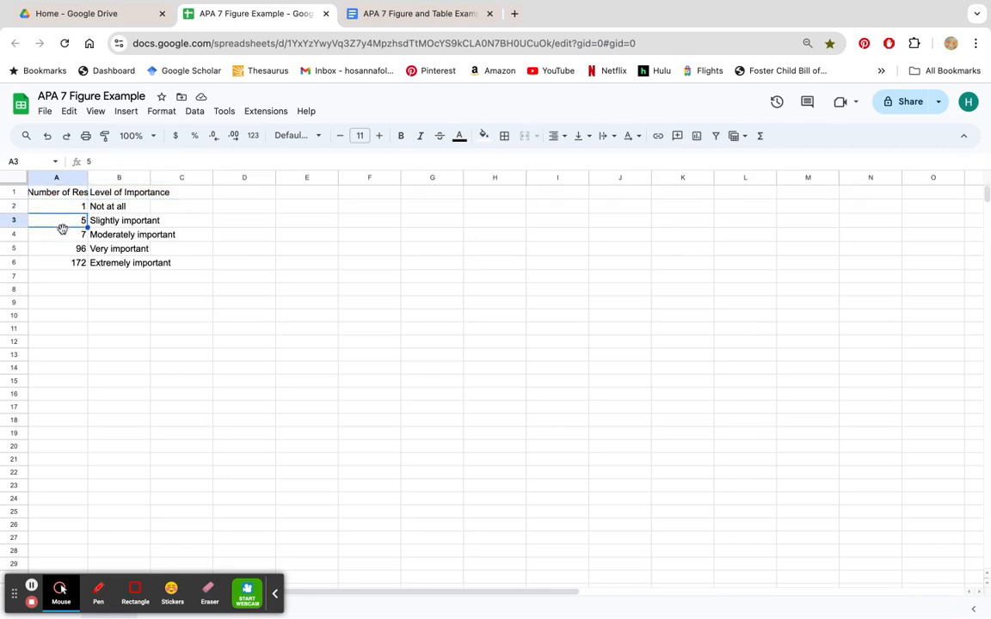
pyautogui.click(63, 237)
pyautogui.click(61, 248)
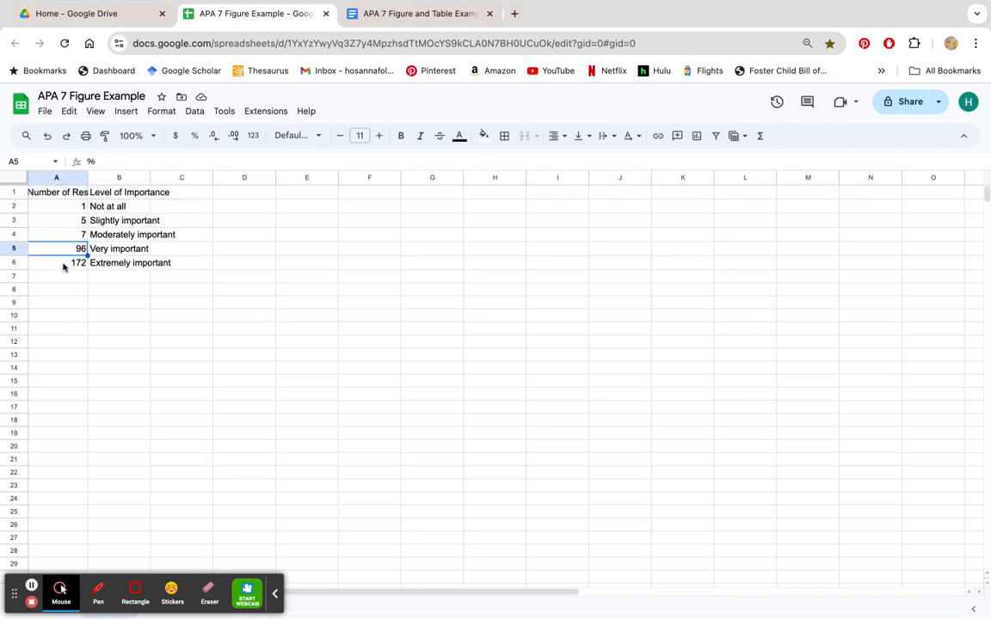
pyautogui.click(63, 263)
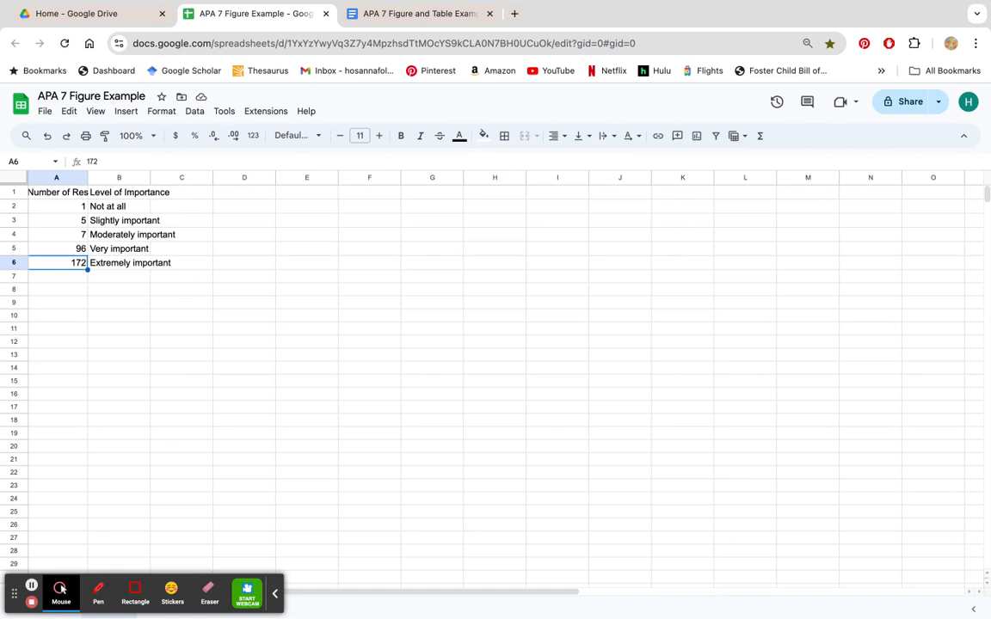
# Insert a chart from the data in A1:B6, including the headers
pyautogui.moveTo(68, 191); pyautogui.dragTo(127, 268)
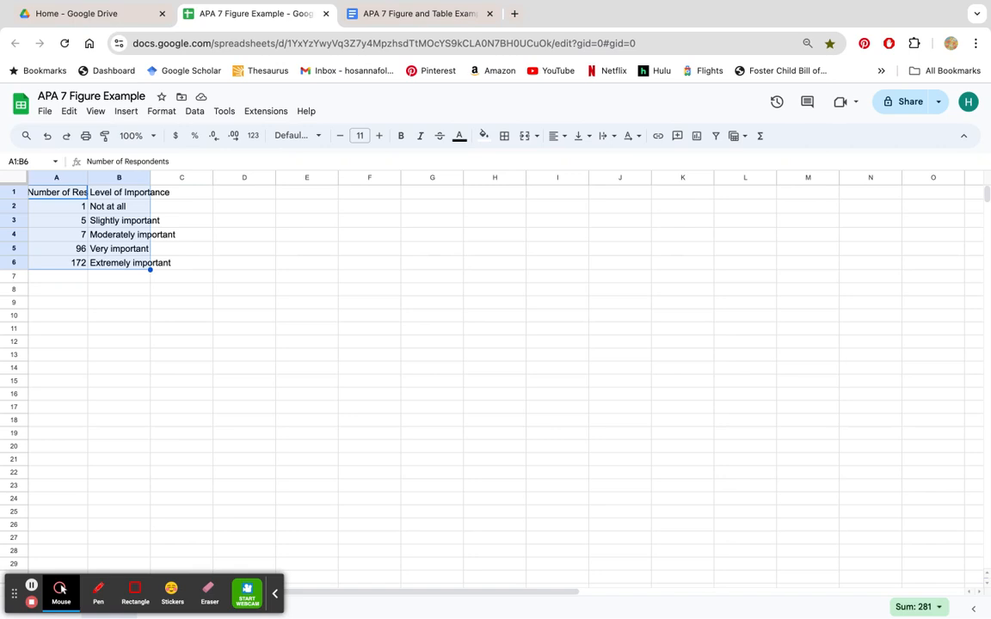
pyautogui.click(126, 112)
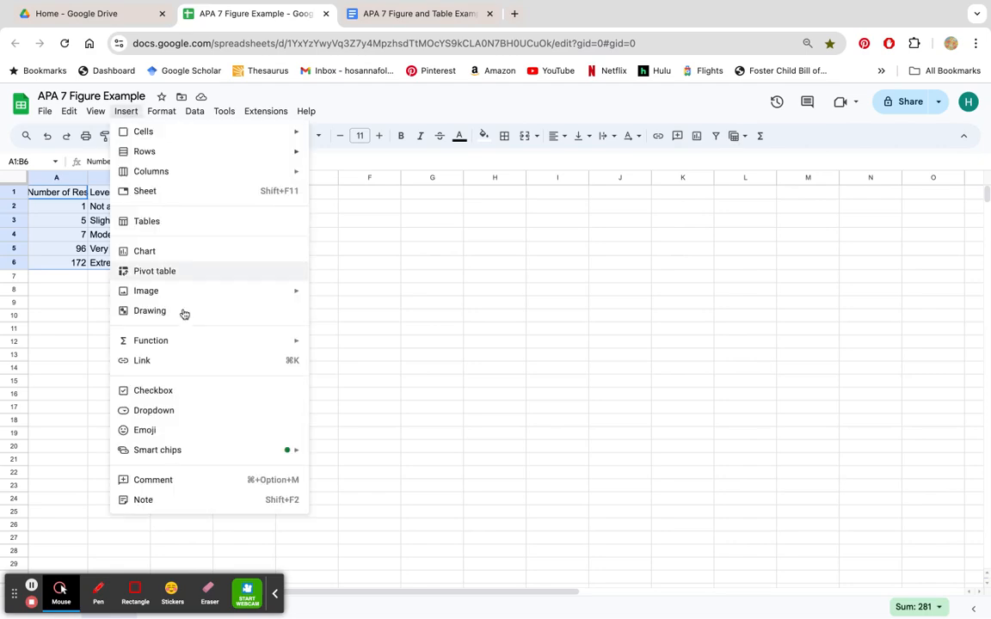
pyautogui.click(177, 260)
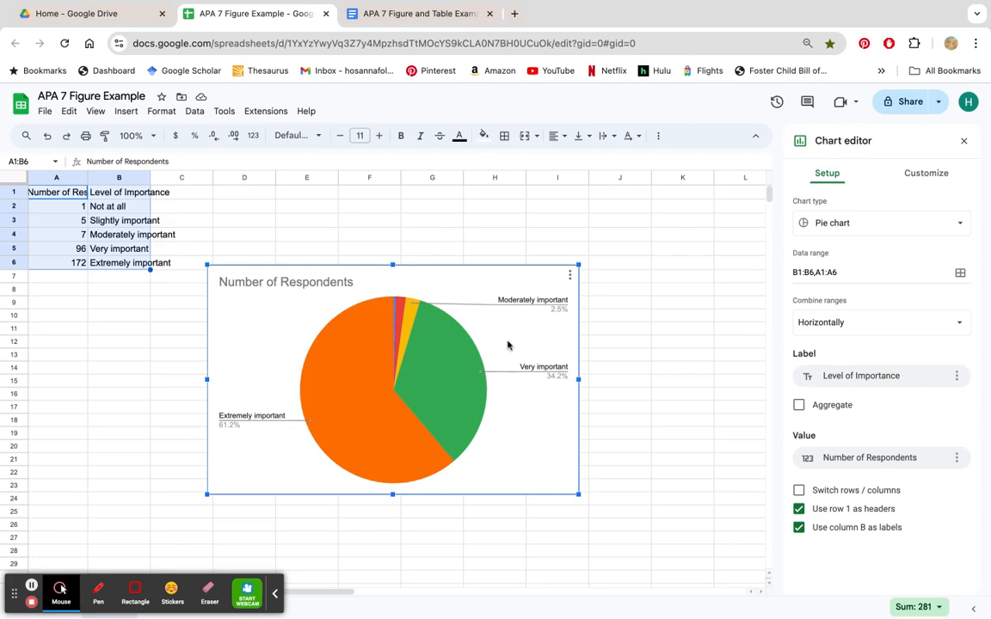
# Change the chart type to a column chart
pyautogui.click(838, 223)
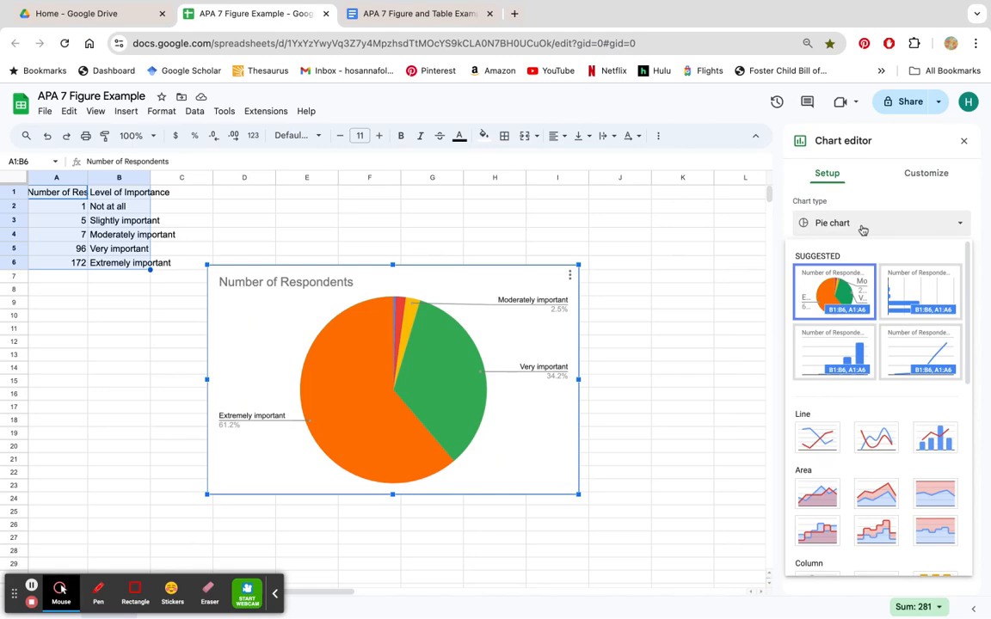
pyautogui.scroll(-2, 873, 250)
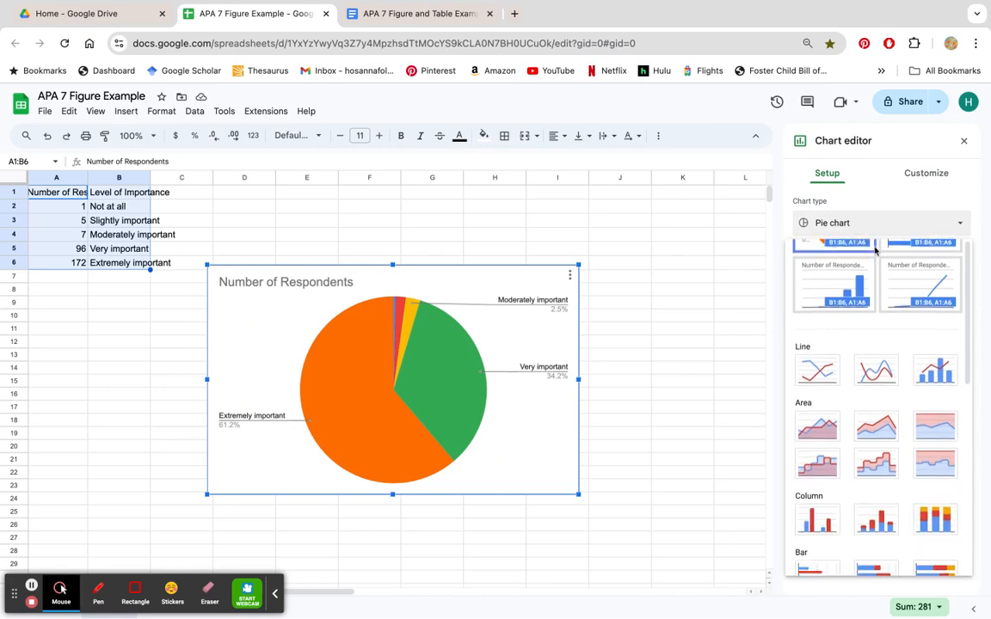
pyautogui.scroll(-3, 874, 250)
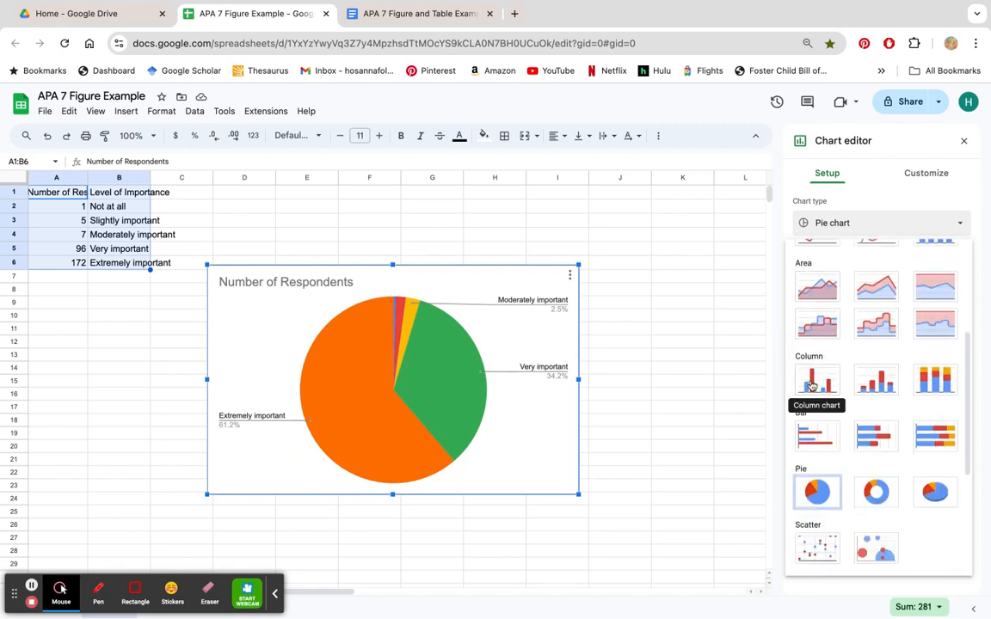
pyautogui.click(811, 385)
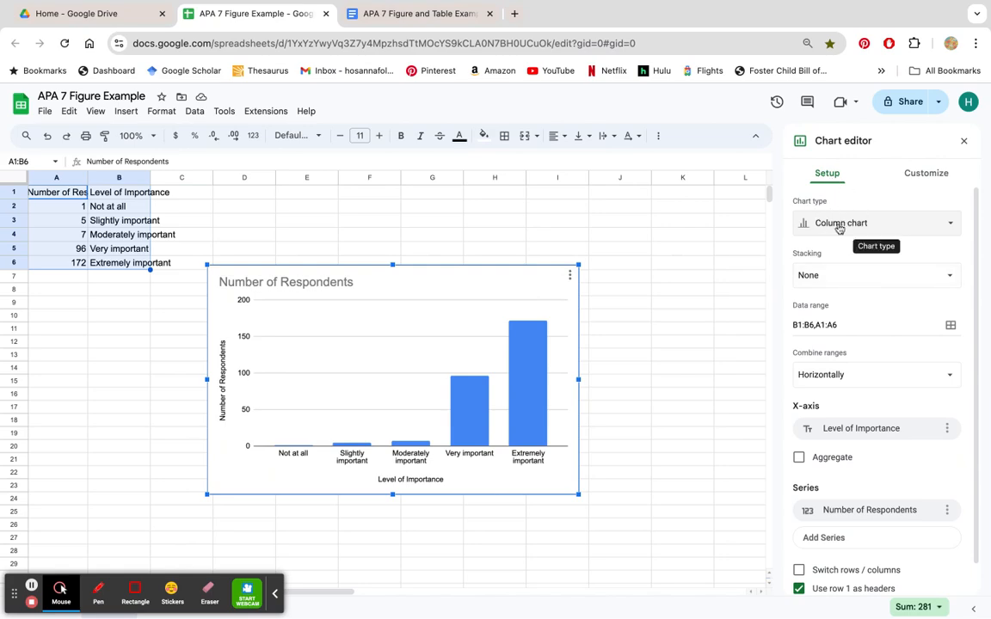
# Remove the chart title text "Number of Respondents" from above the column chart
pyautogui.click(933, 178)
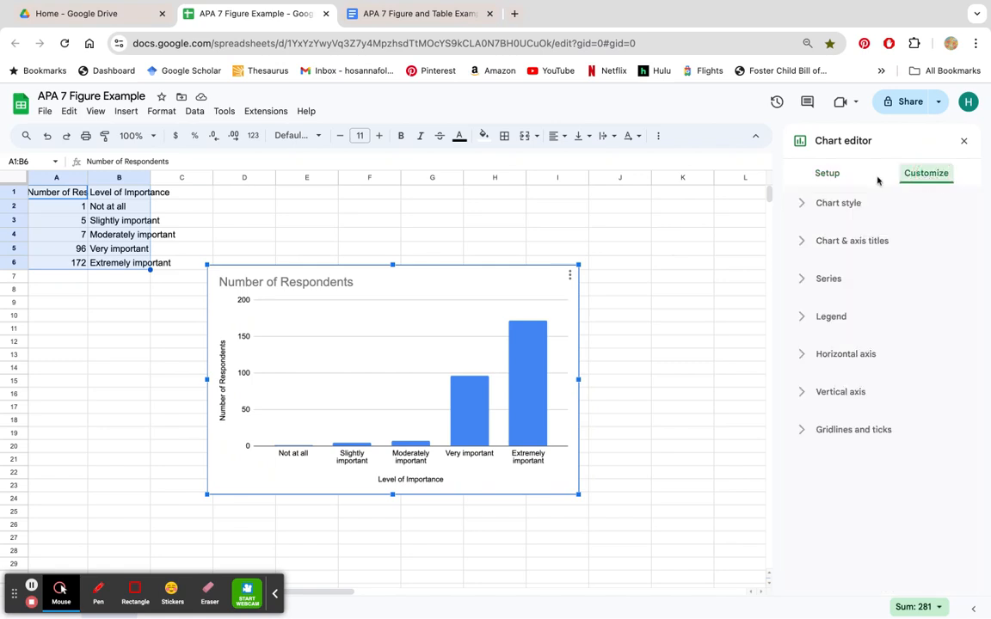
pyautogui.click(805, 244)
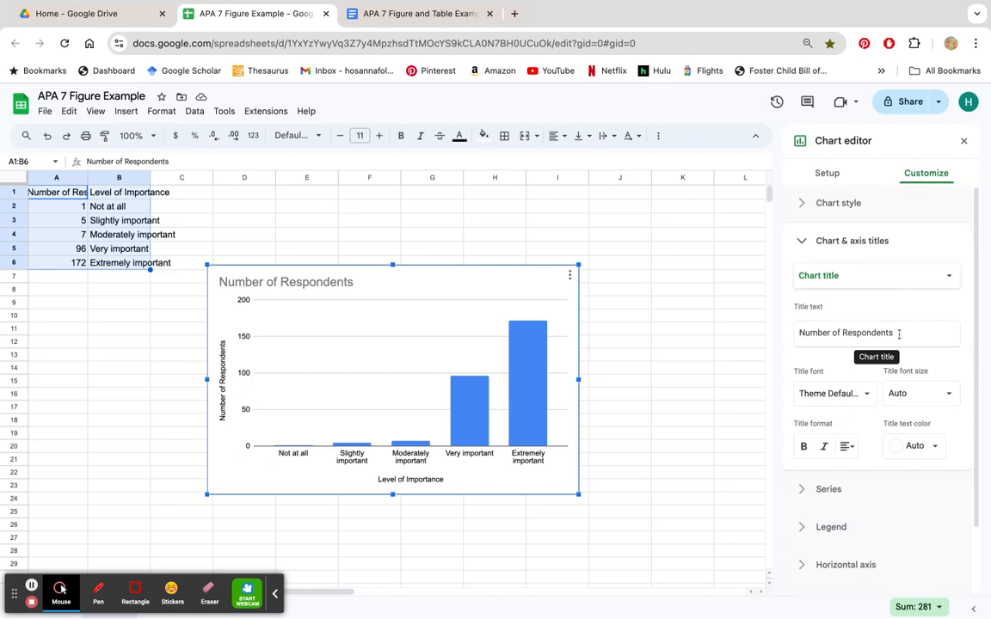
pyautogui.moveTo(894, 333); pyautogui.dragTo(797, 333)
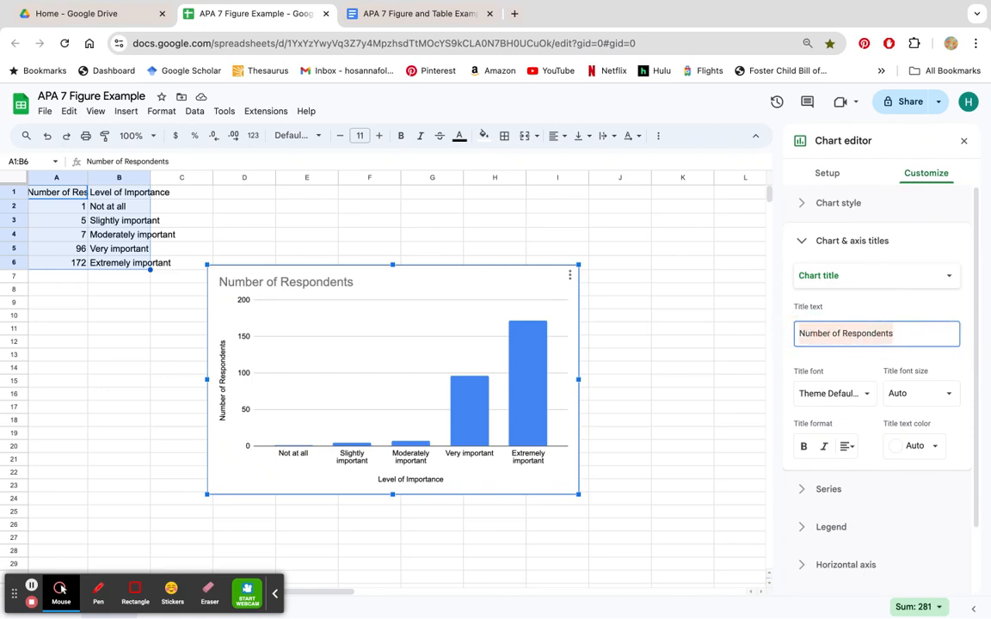
pyautogui.press('BackSpace')
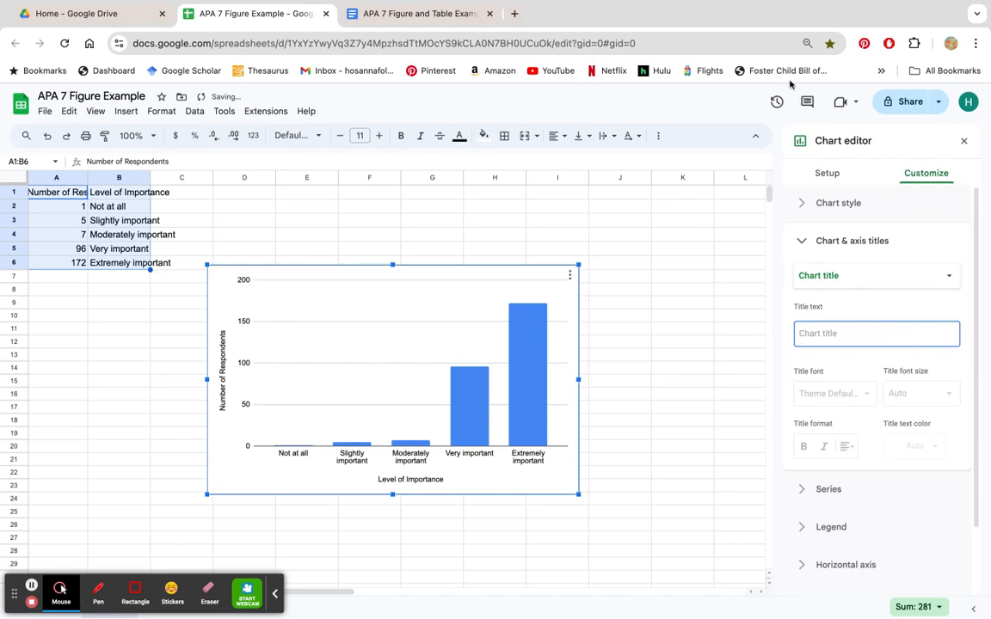
# Make the chart's horizontal and vertical axis titles bold
pyautogui.click(861, 277)
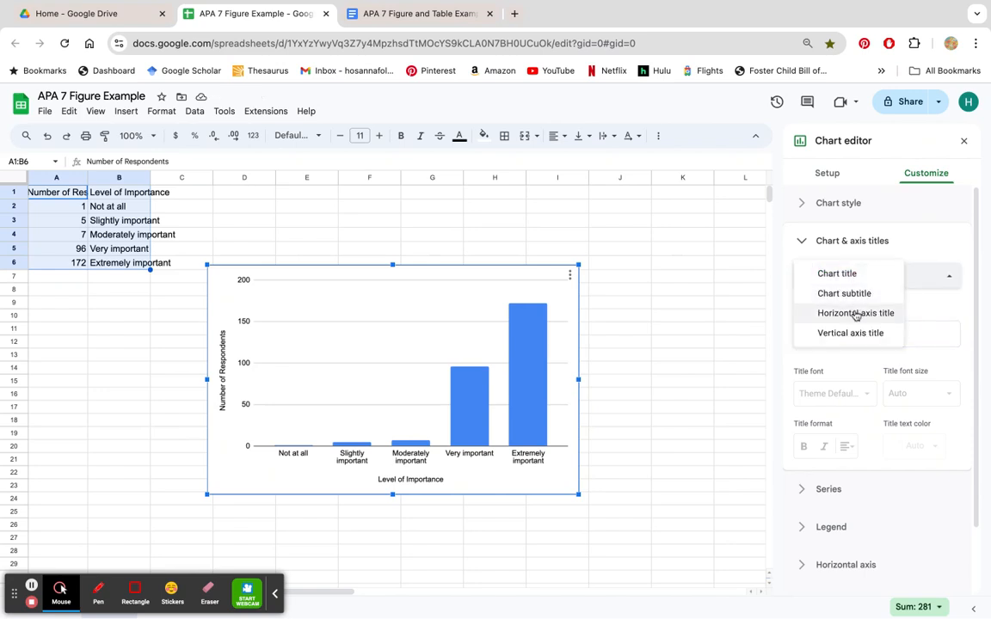
pyautogui.click(855, 315)
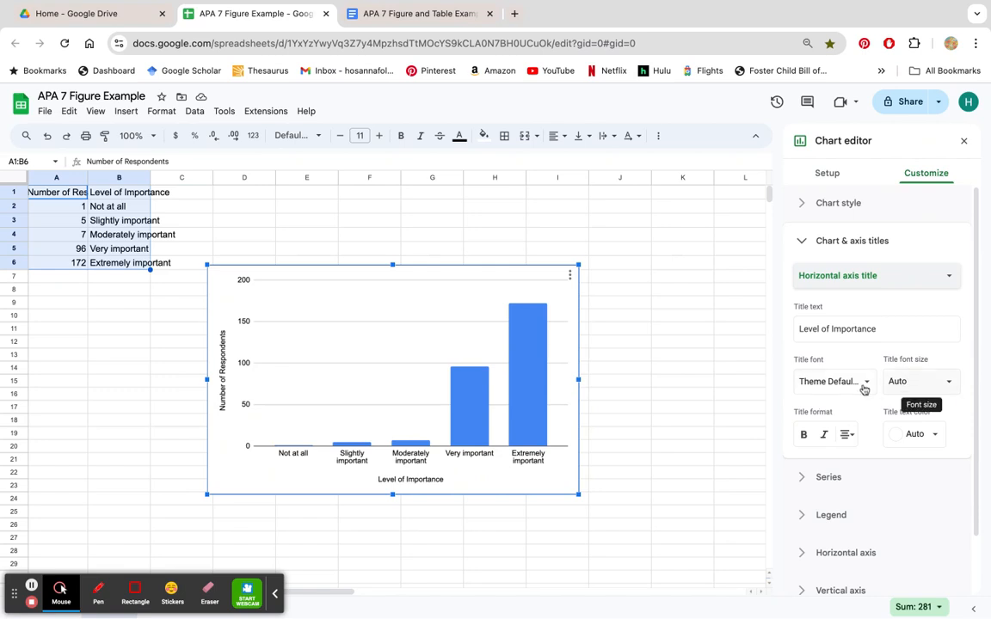
pyautogui.click(803, 436)
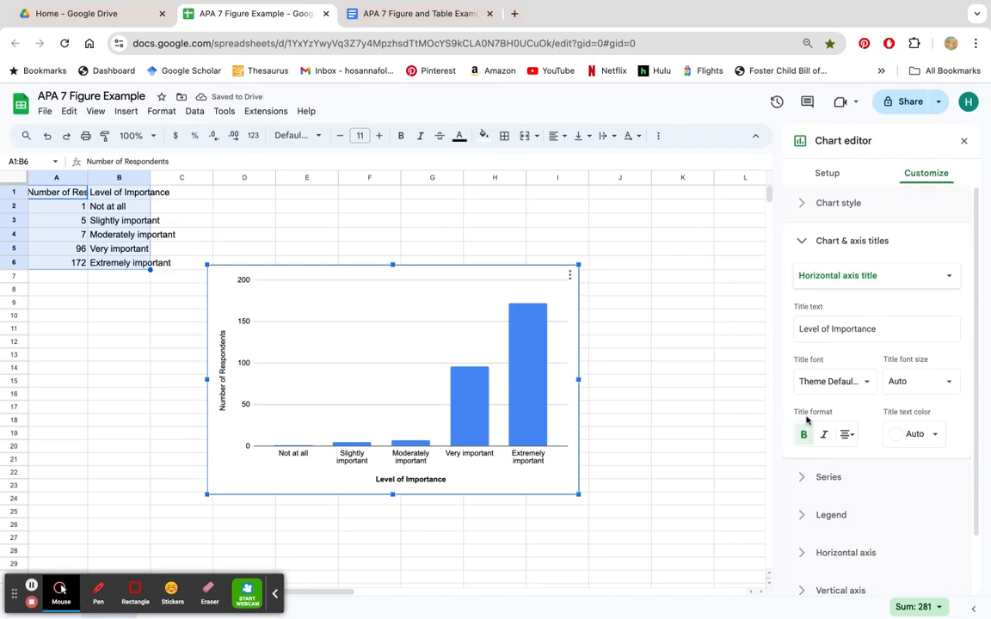
pyautogui.click(847, 276)
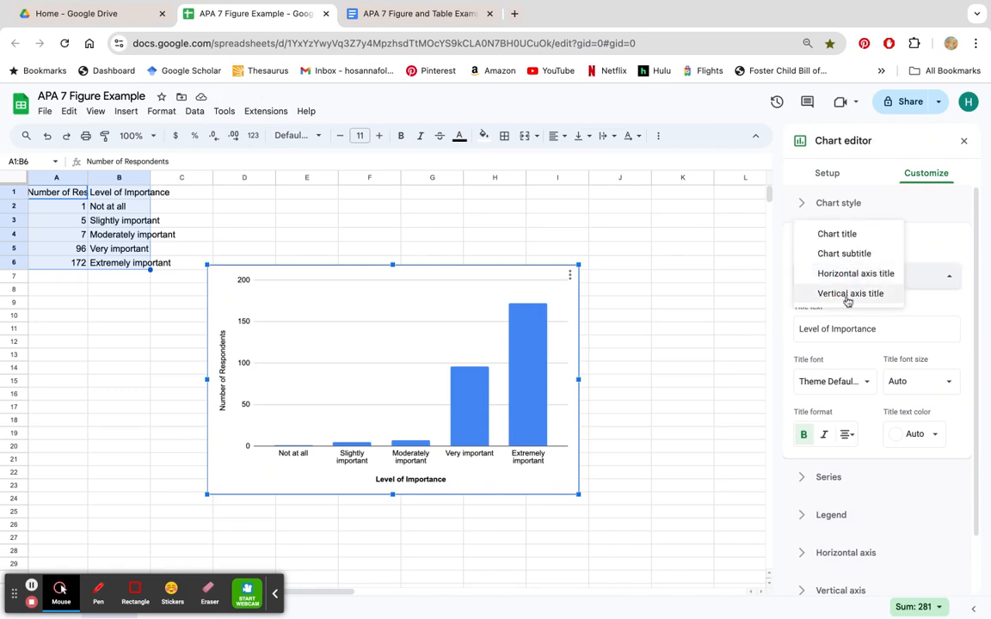
pyautogui.click(847, 294)
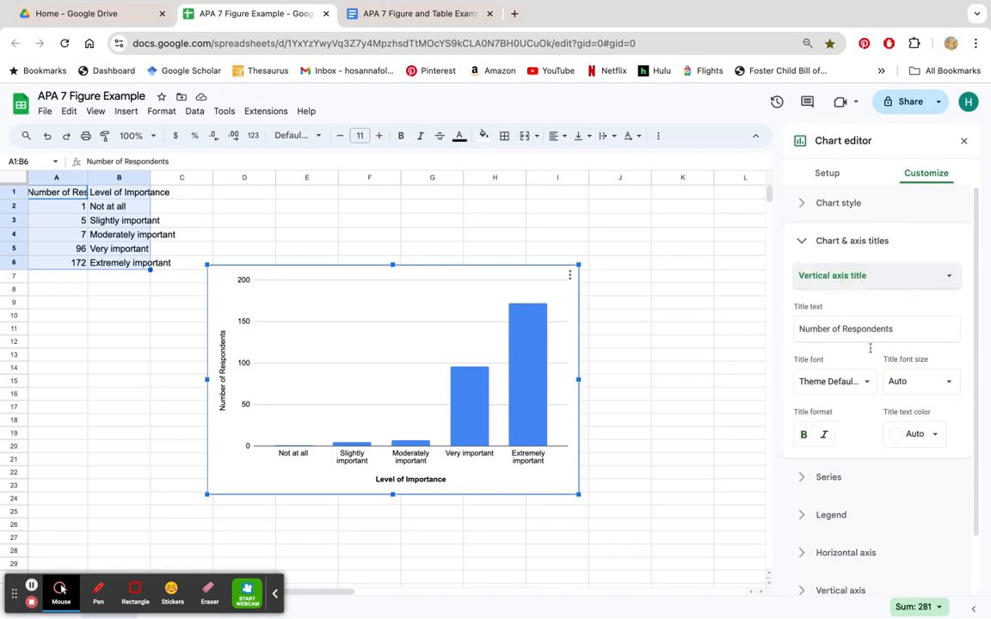
pyautogui.click(803, 435)
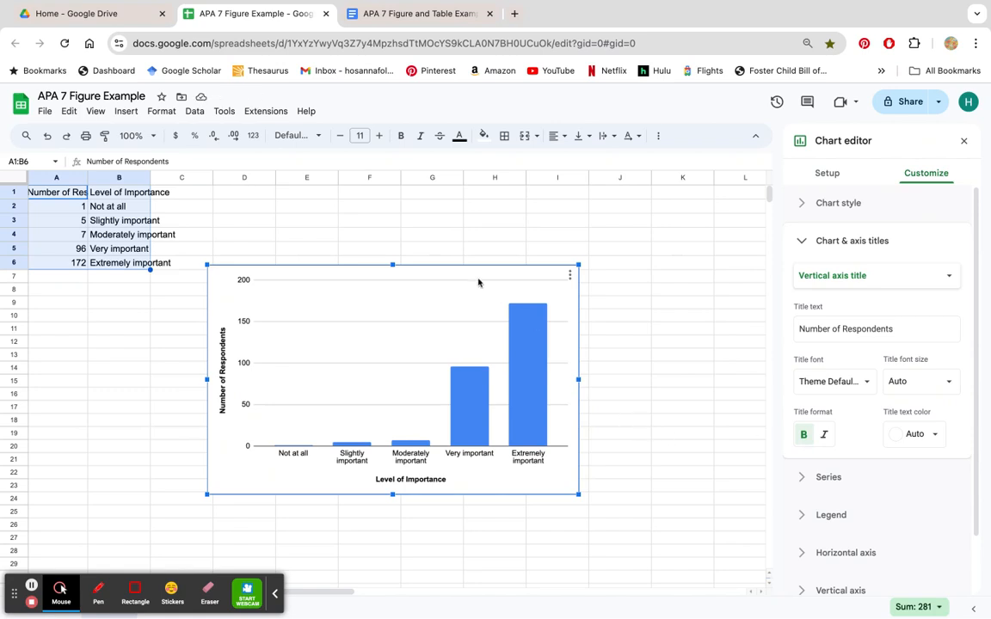
# Close the chart editing and copy the finished column chart
pyautogui.click(185, 302)
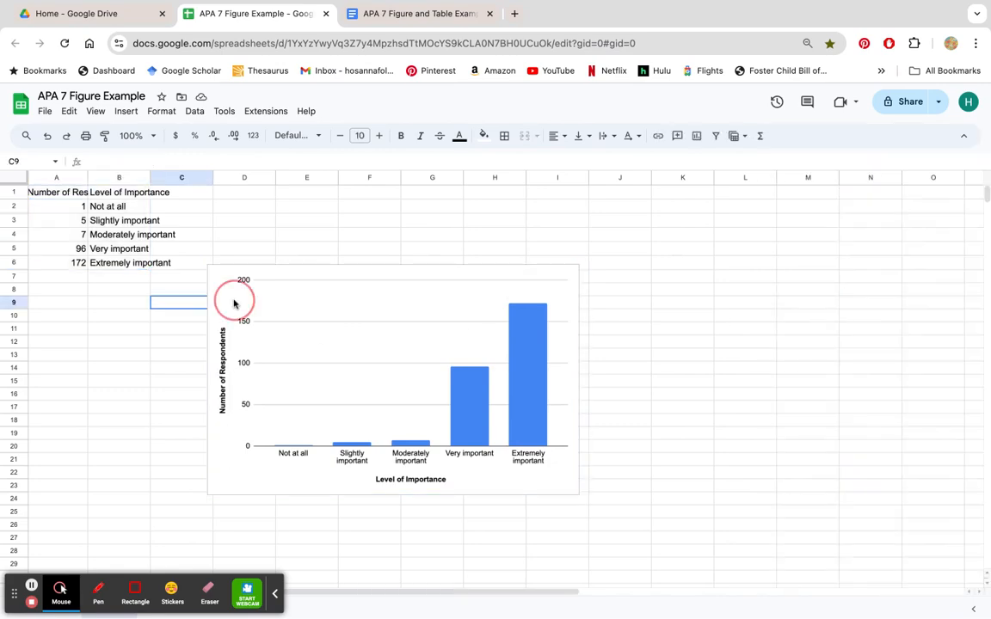
pyautogui.click(233, 302)
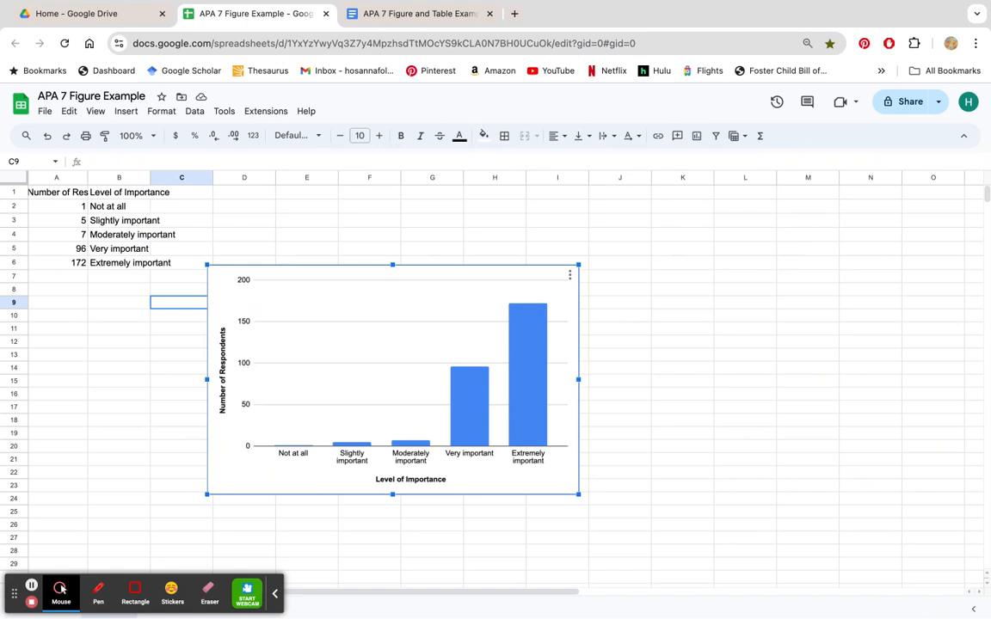
pyautogui.press('super+c')
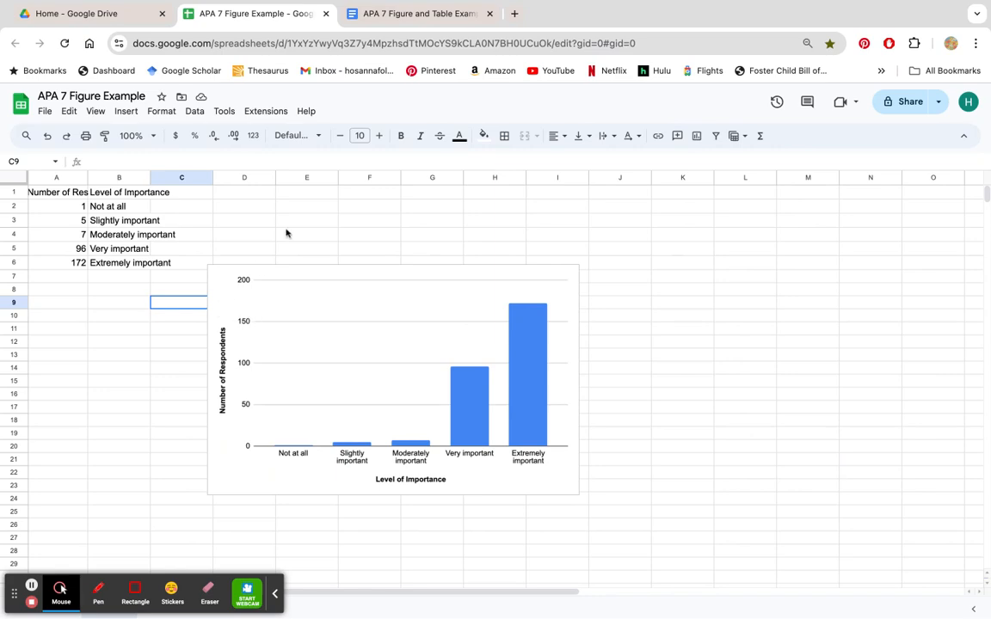
# Switch to the APA 7 Figure and Table Example document and paste the copied chart unlinked on the blank second page
pyautogui.click(407, 14)
pyautogui.scroll(-1, 492, 325)
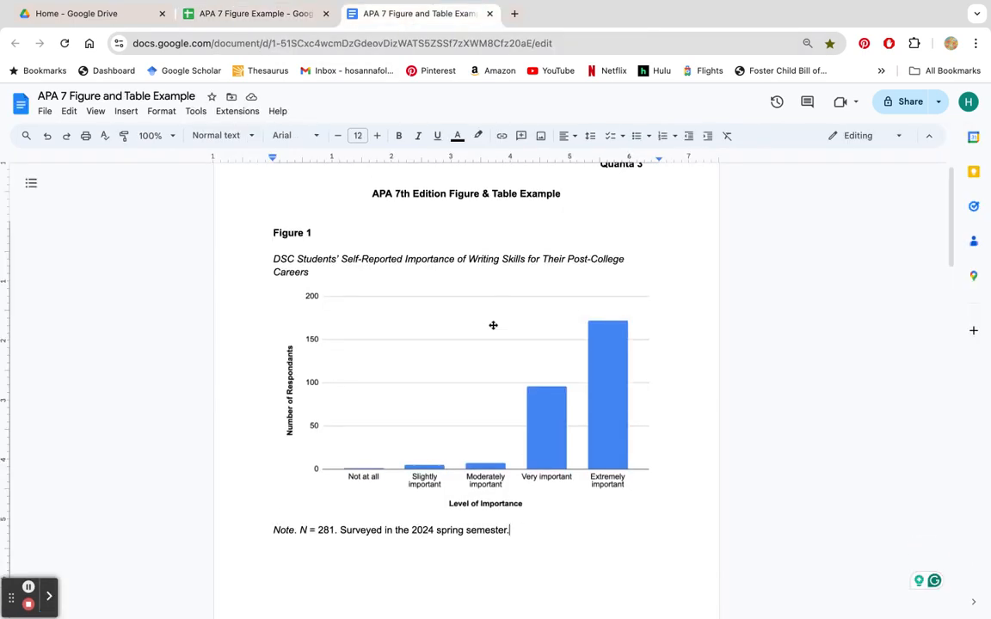
pyautogui.scroll(-1, 493, 325)
pyautogui.scroll(-8, 493, 325)
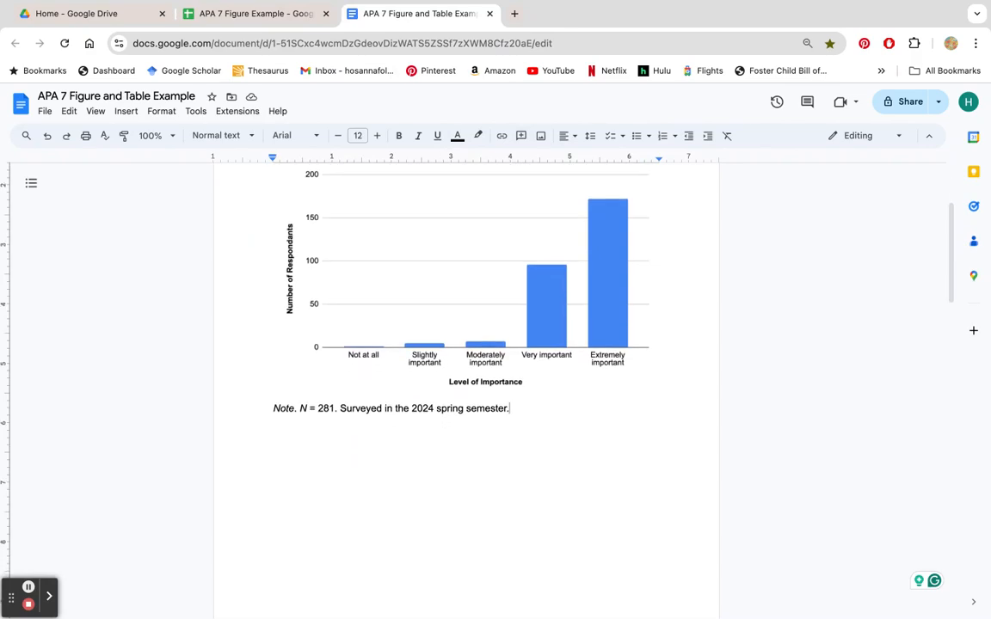
pyautogui.scroll(-4, 466, 387)
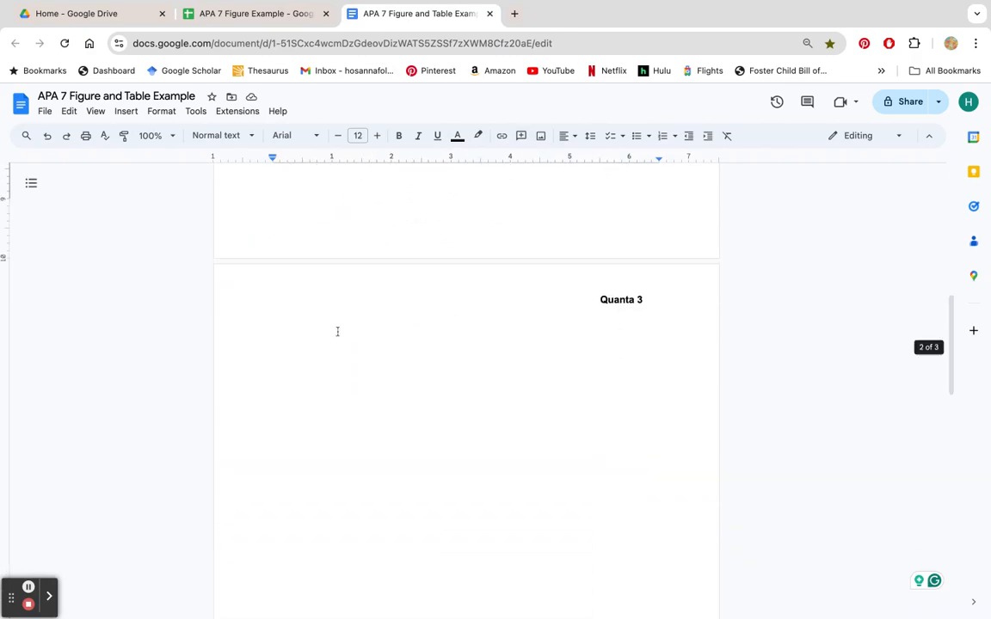
pyautogui.click(303, 326)
pyautogui.click(303, 329)
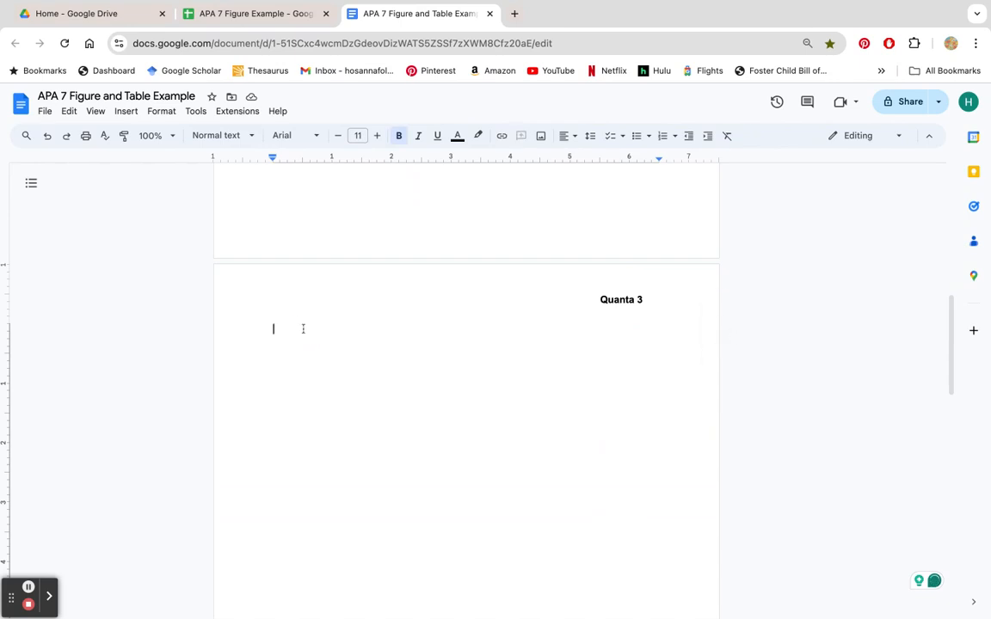
pyautogui.press('super+v')
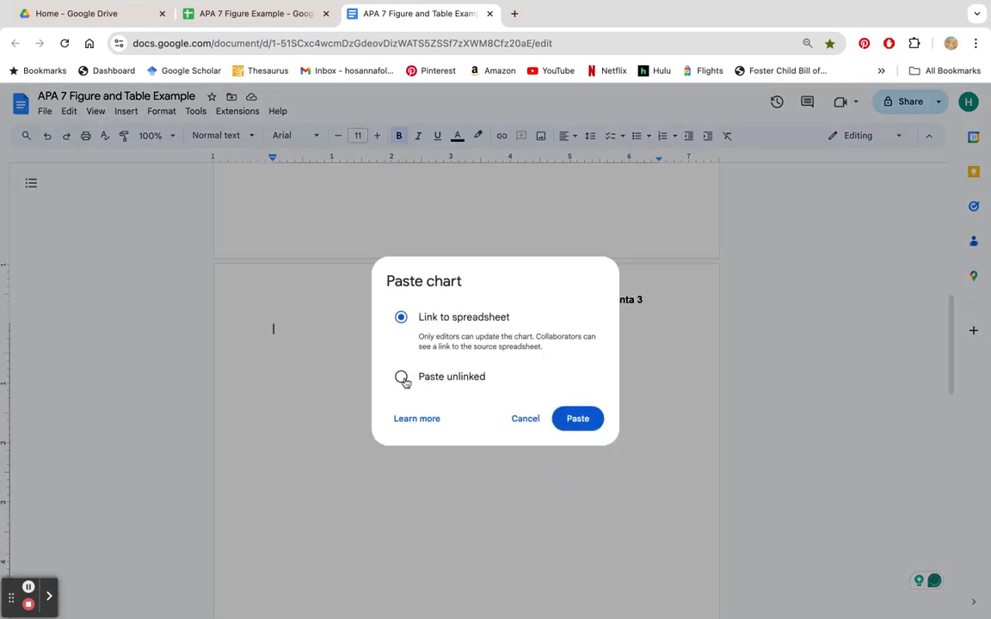
pyautogui.click(401, 377)
pyautogui.click(578, 419)
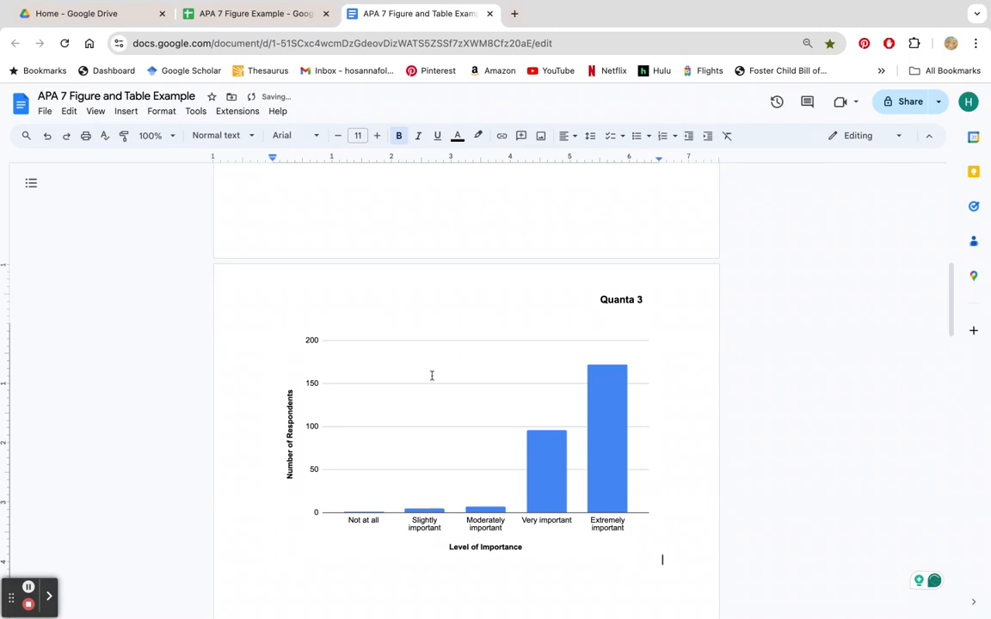
# Compare the pasted chart with the example figure on the first page, examining the placement of its number, title and note
pyautogui.scroll(-1, 432, 376)
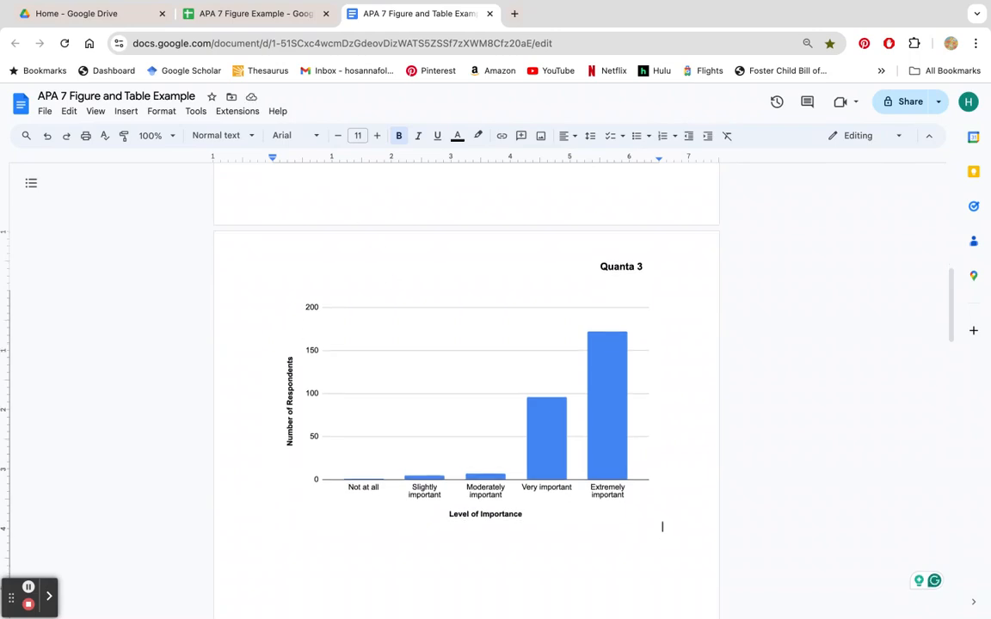
pyautogui.click(312, 178)
pyautogui.scroll(4, 464, 387)
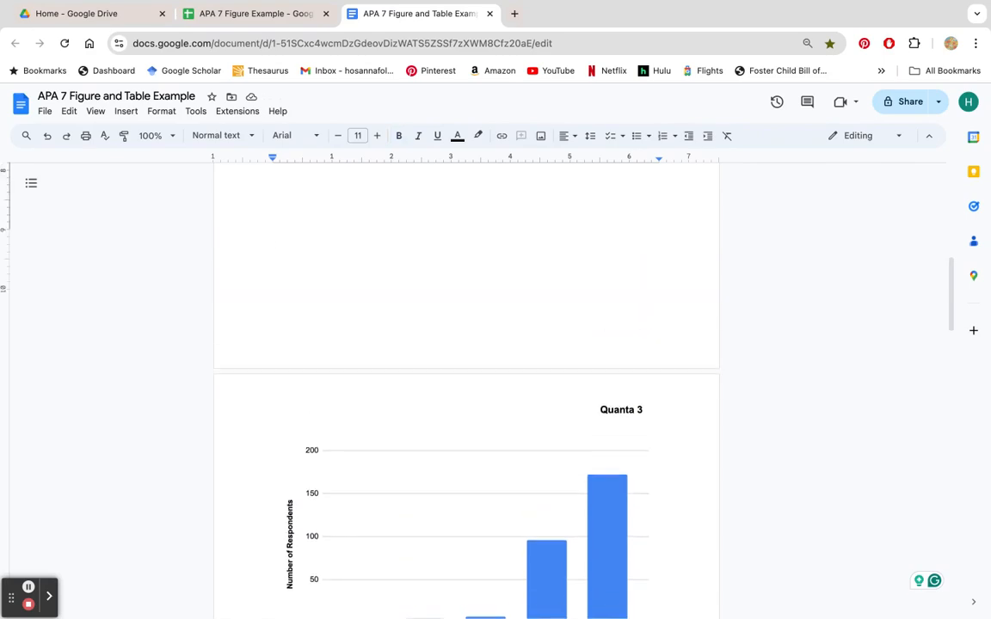
pyautogui.scroll(3, 373, 291)
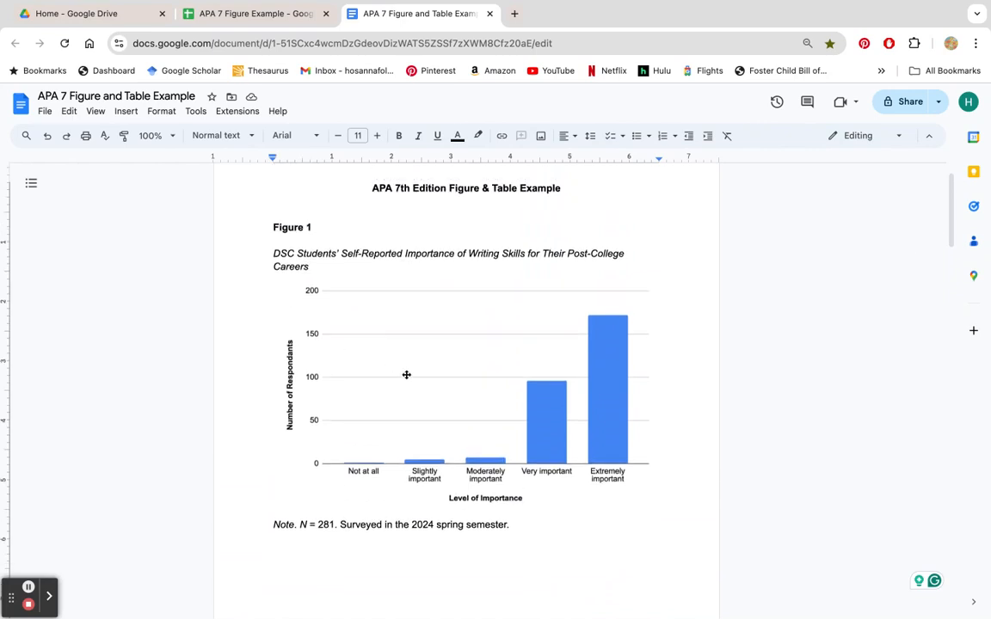
pyautogui.scroll(-7, 406, 375)
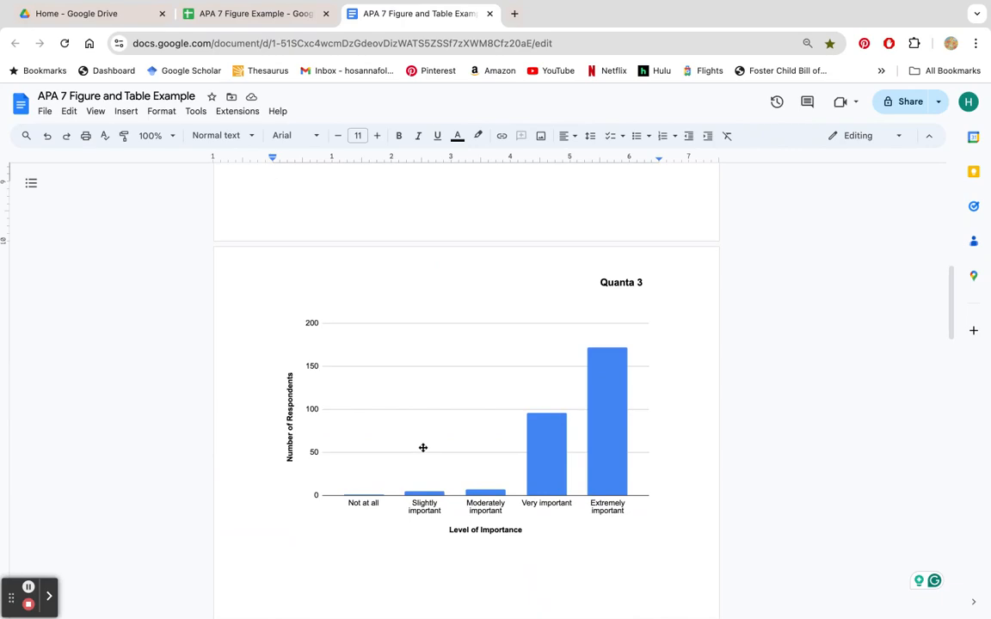
pyautogui.scroll(3, 271, 208)
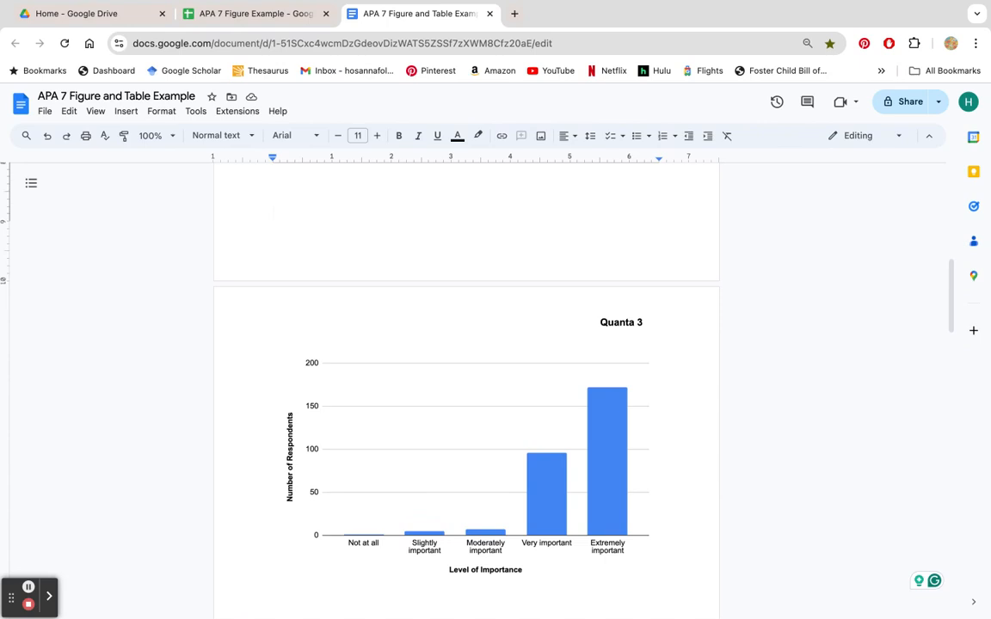
pyautogui.scroll(4, 465, 361)
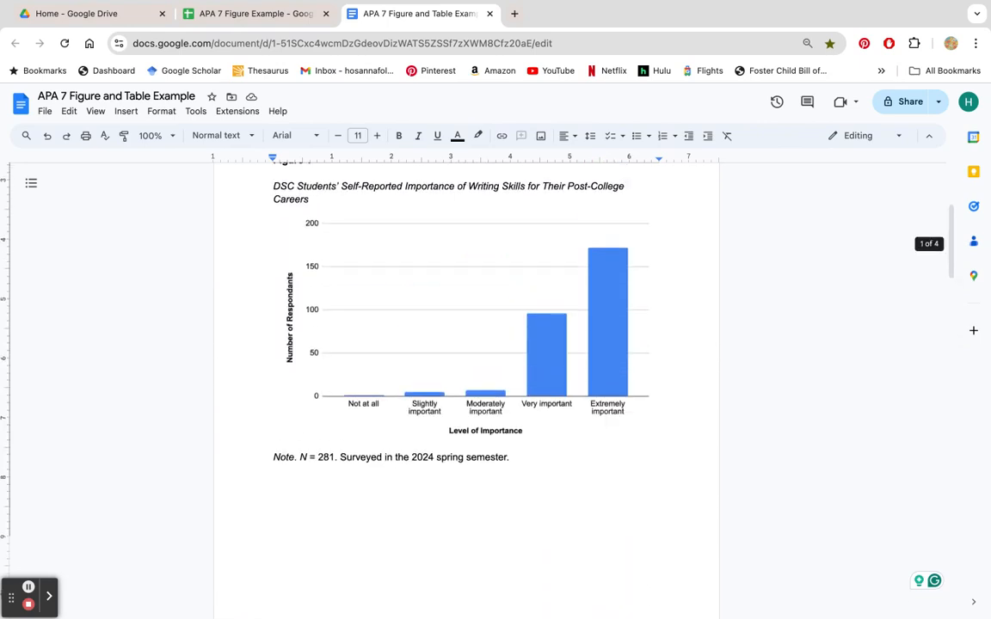
pyautogui.scroll(1, 316, 249)
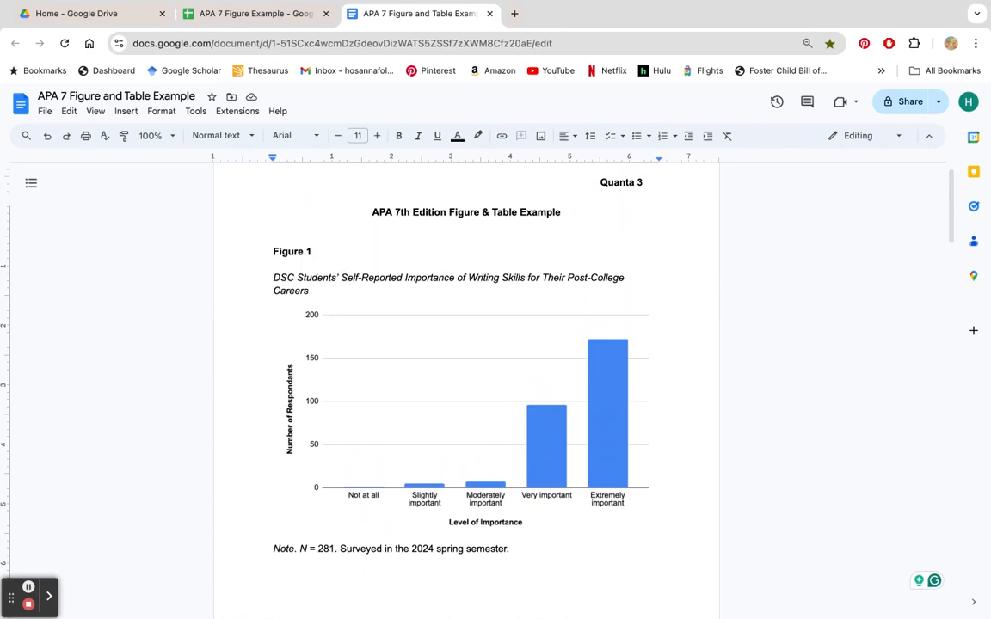
pyautogui.scroll(-1, 464, 379)
pyautogui.scroll(-1, 465, 378)
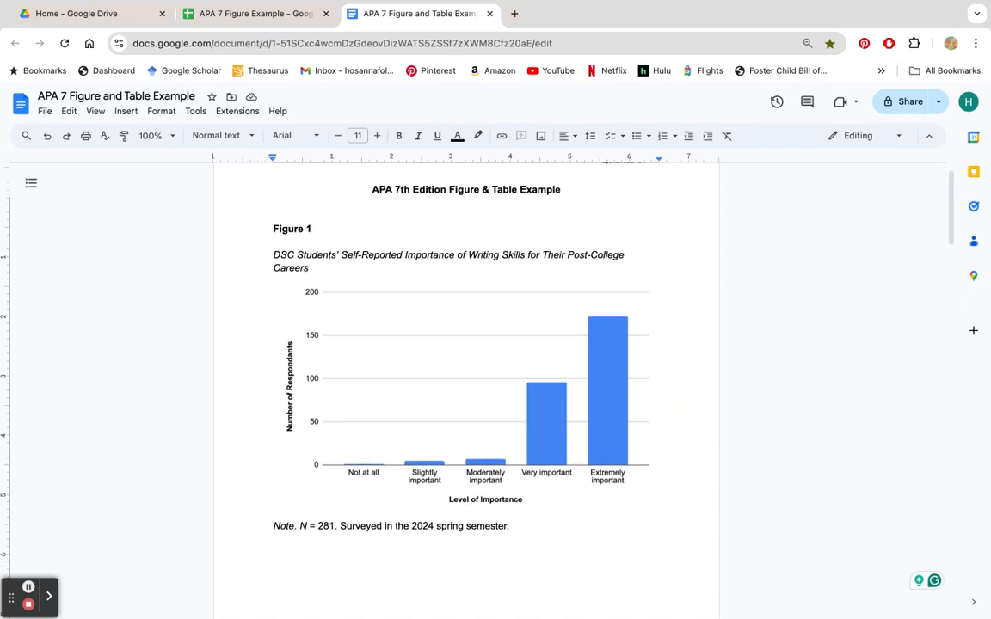
# Add the bold label "Figure 1" above the pasted chart, followed by a new line with bold off
pyautogui.scroll(-1, 464, 379)
pyautogui.scroll(-10, 464, 378)
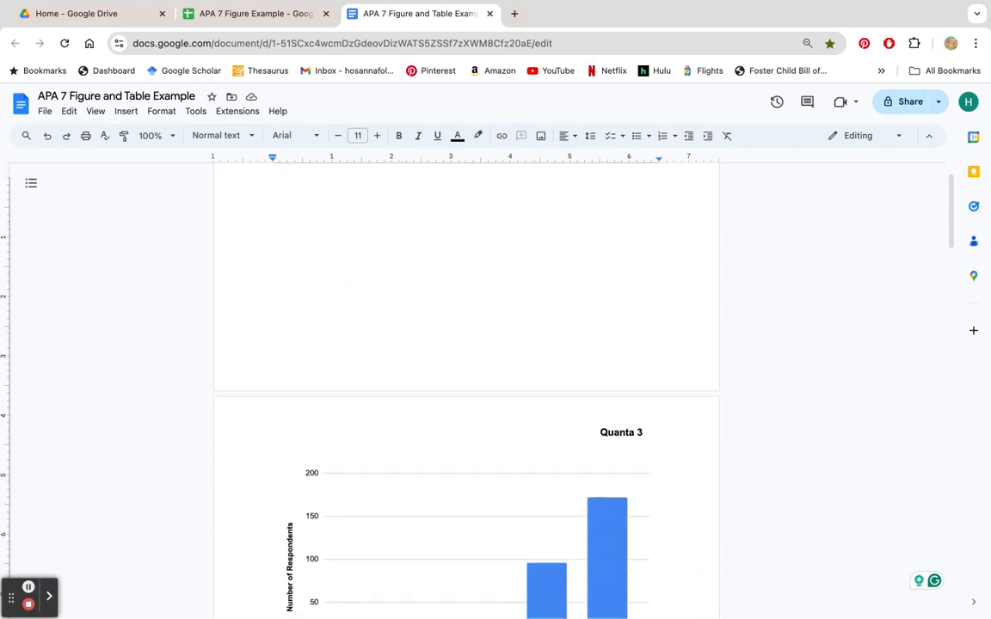
pyautogui.click(294, 323)
pyautogui.press('Return')
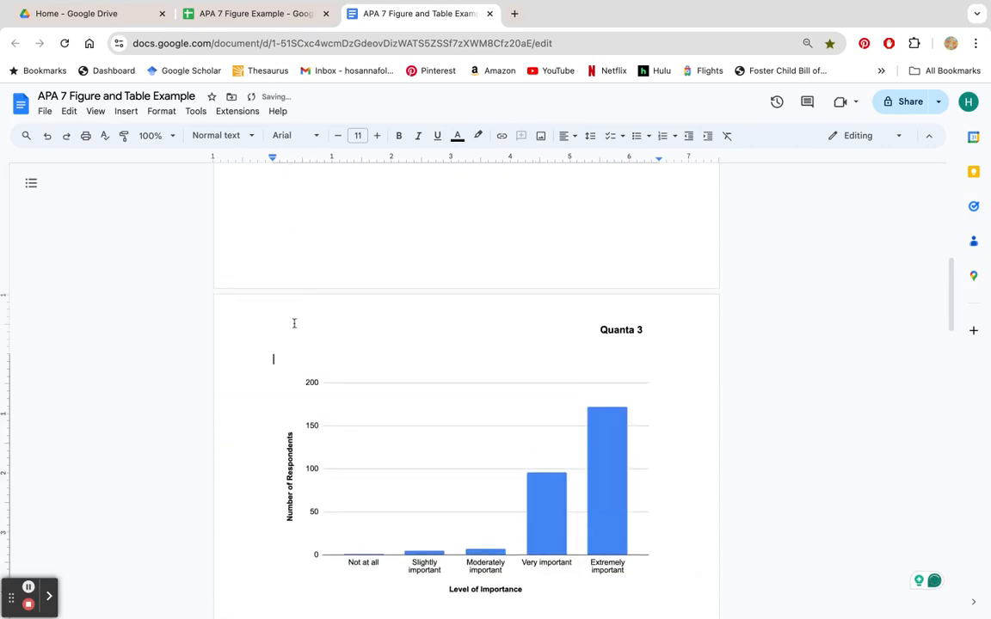
pyautogui.hotkey('ctrl', 'b')
pyautogui.write('Figure 1')
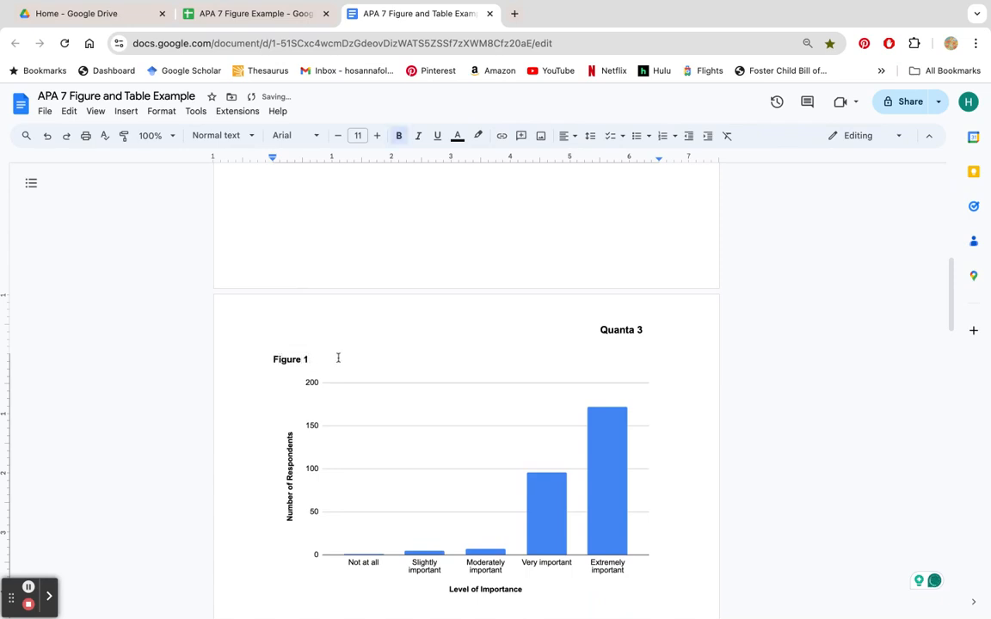
pyautogui.press('Return')
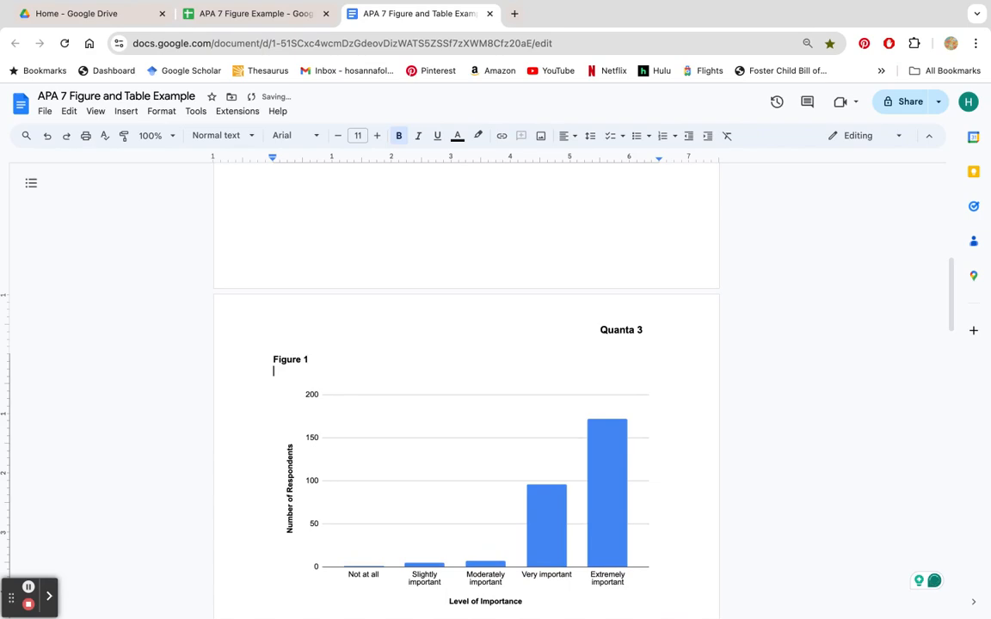
pyautogui.hotkey('ctrl', 'b')
# Copy the italic figure title from the first-page example and place the cursor after the second page's "Figure 1" label
pyautogui.scroll(10, 354, 356)
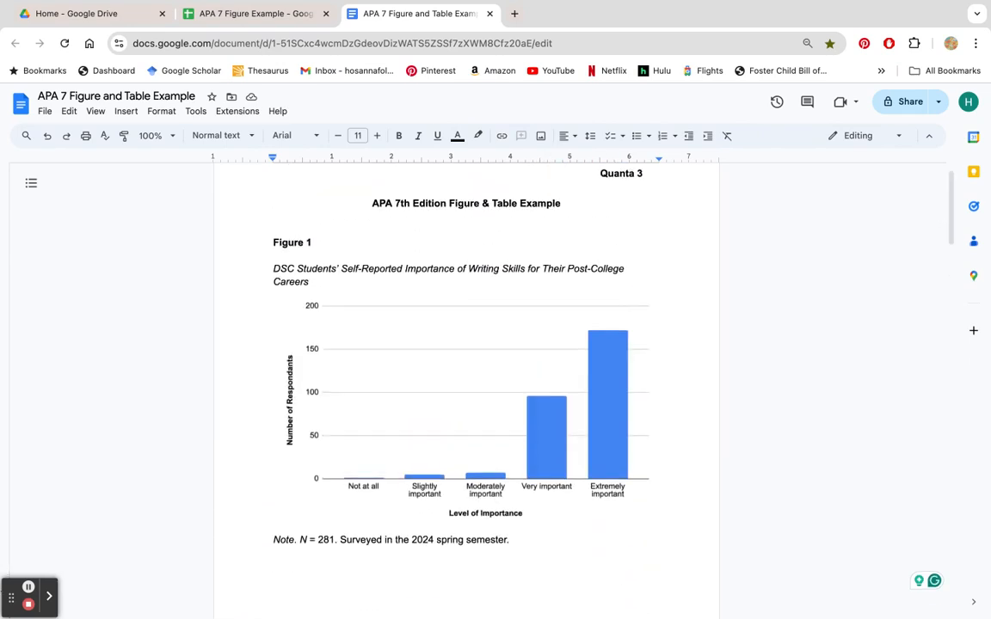
pyautogui.scroll(-1, 466, 387)
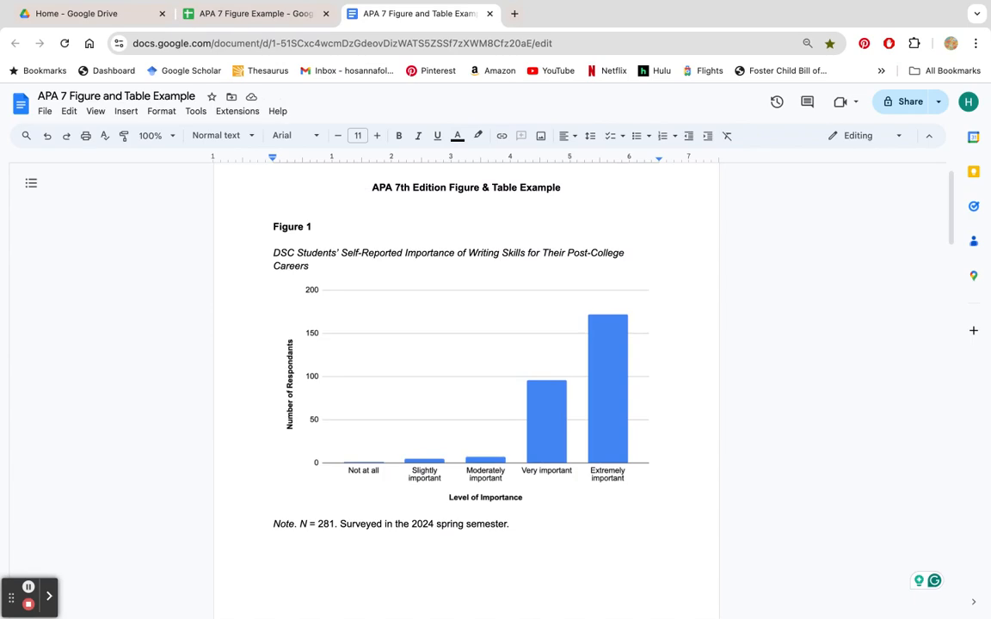
pyautogui.scroll(-1, 467, 387)
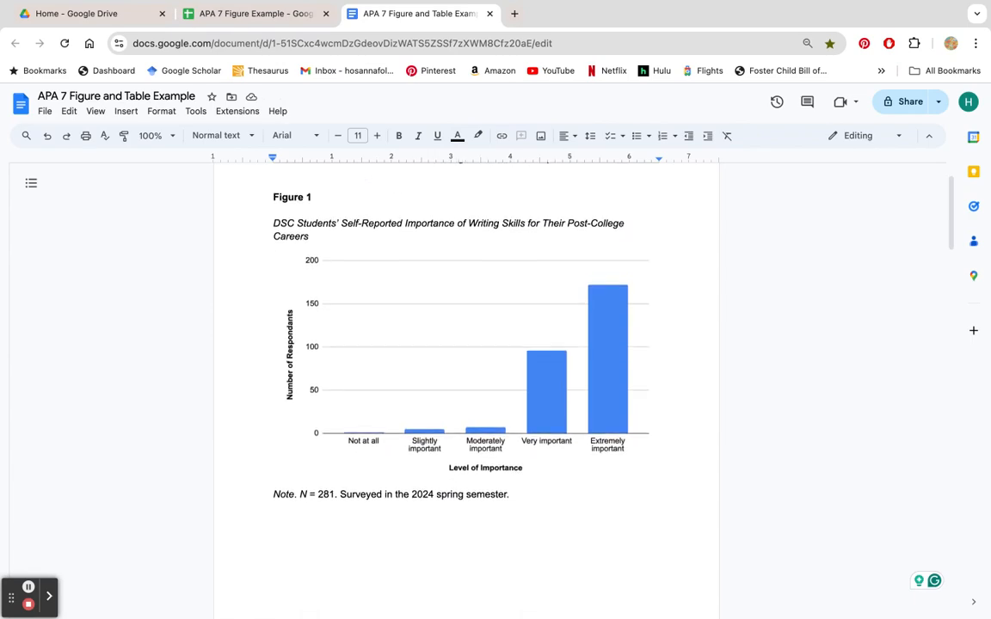
pyautogui.scroll(1, 466, 387)
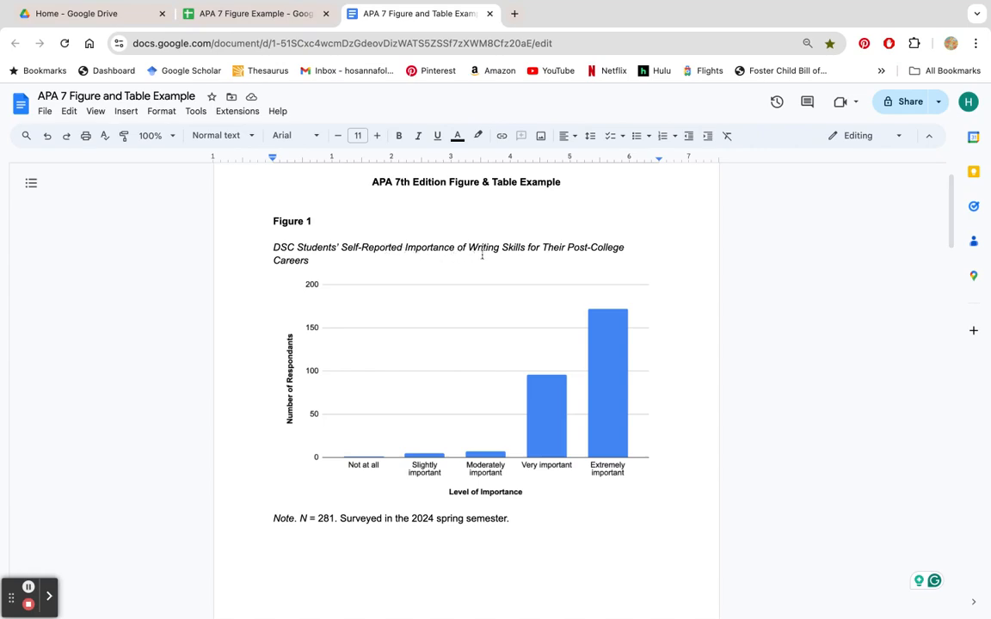
pyautogui.click(273, 247)
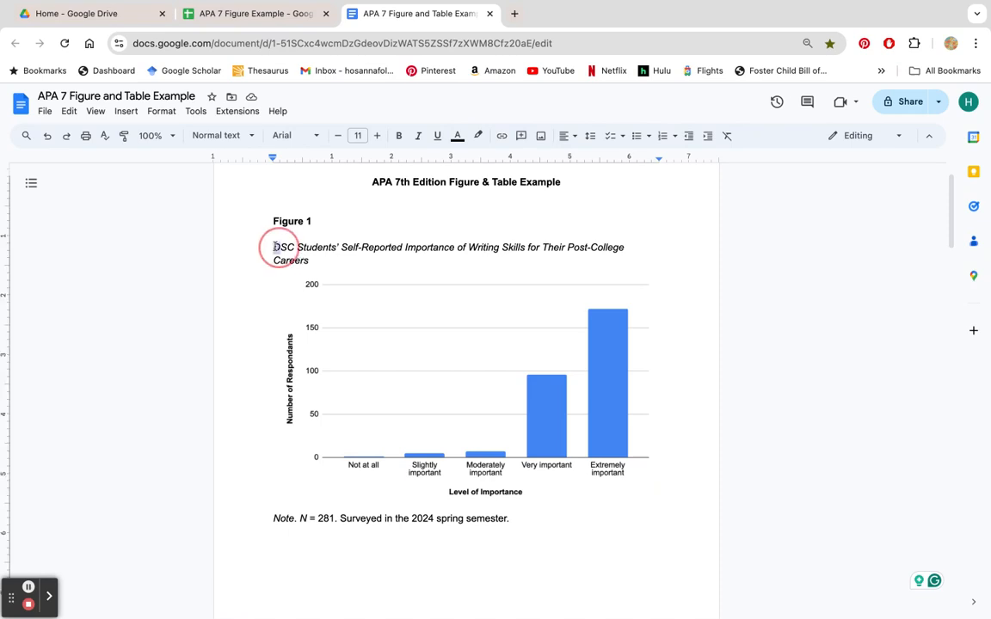
pyautogui.tripleClick(299, 249)
pyautogui.hotkey('ctrl', 'c')
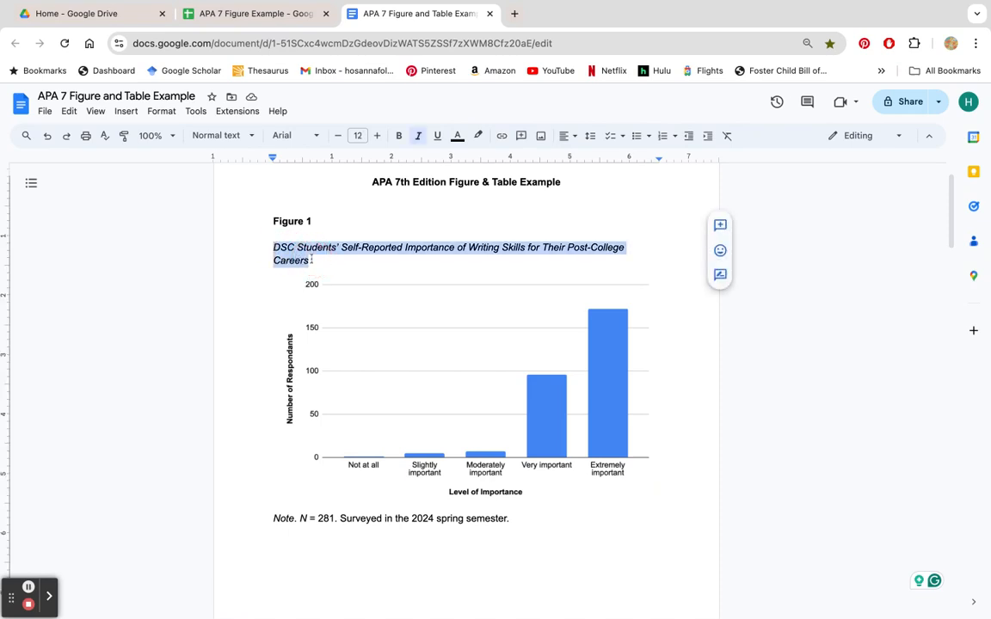
pyautogui.click(310, 261)
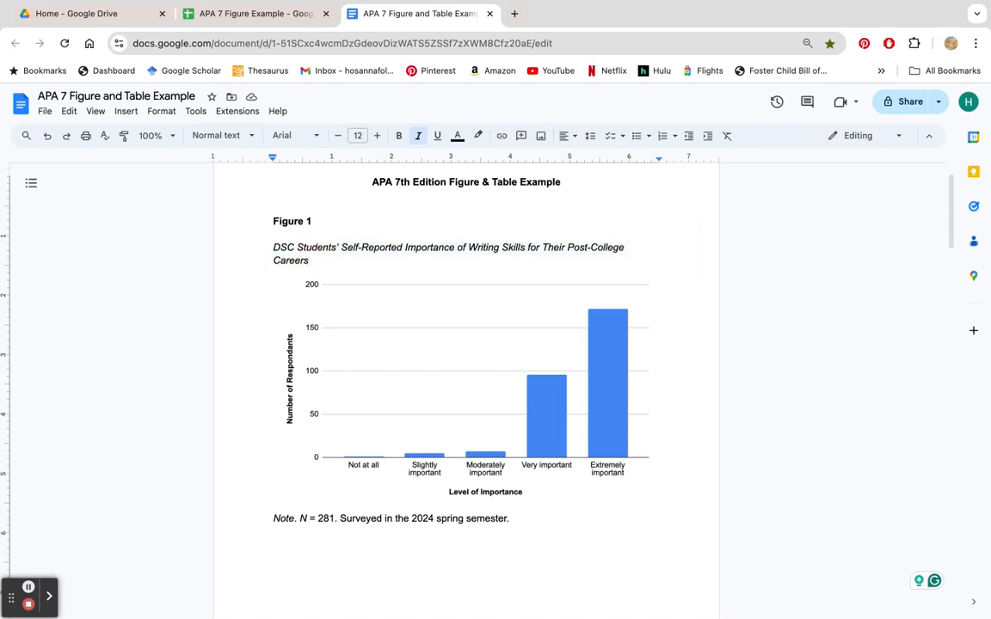
pyautogui.scroll(-2, 277, 234)
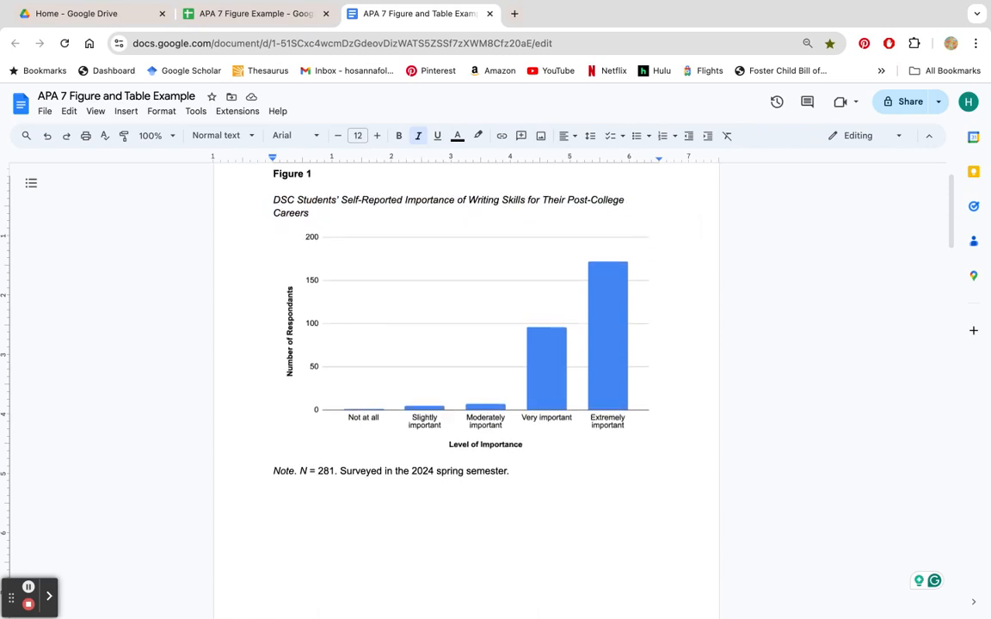
pyautogui.scroll(-10, 464, 387)
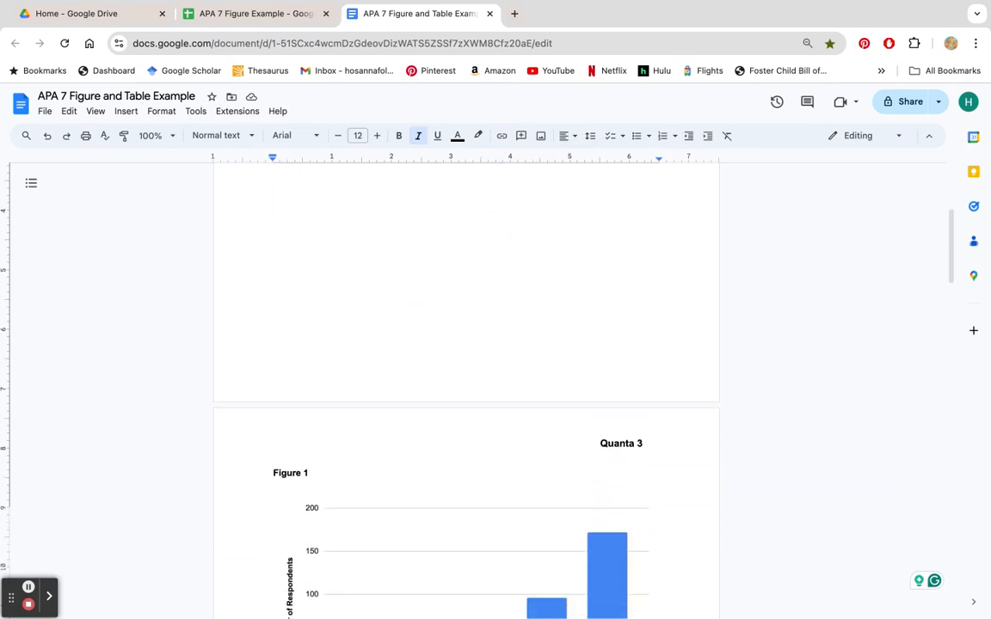
pyautogui.scroll(-3, 307, 290)
pyautogui.click(315, 322)
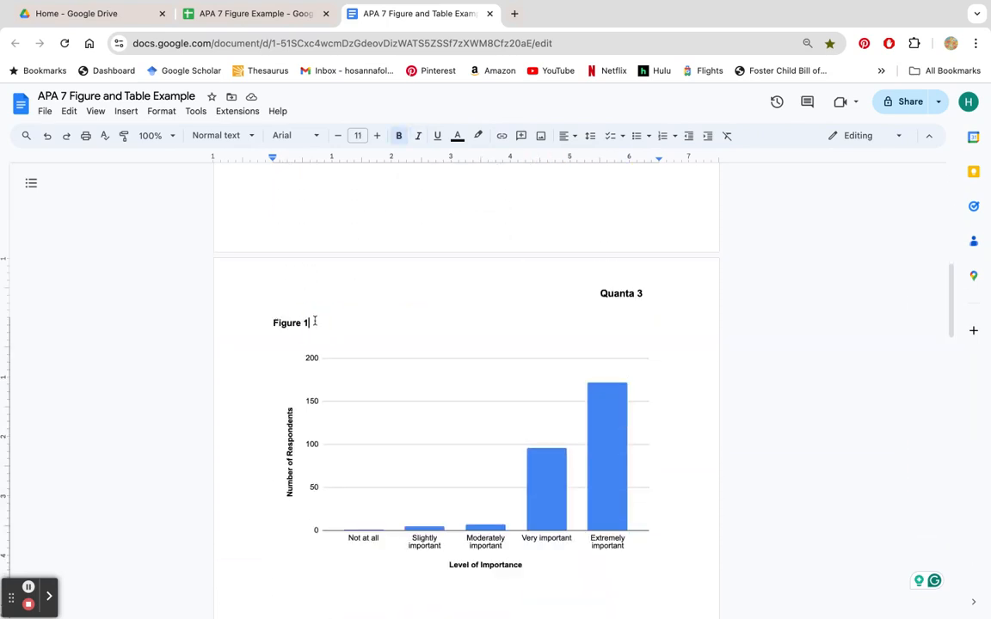
# Try double line spacing on a new line below the second page's "Figure 1" label, and remove that line
pyautogui.press('Return')
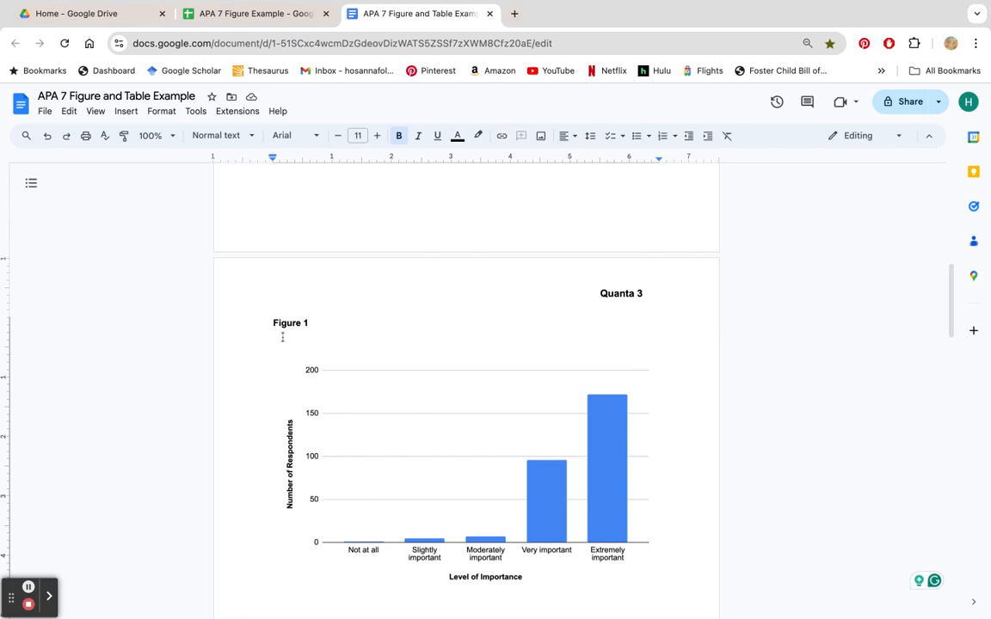
pyautogui.click(590, 138)
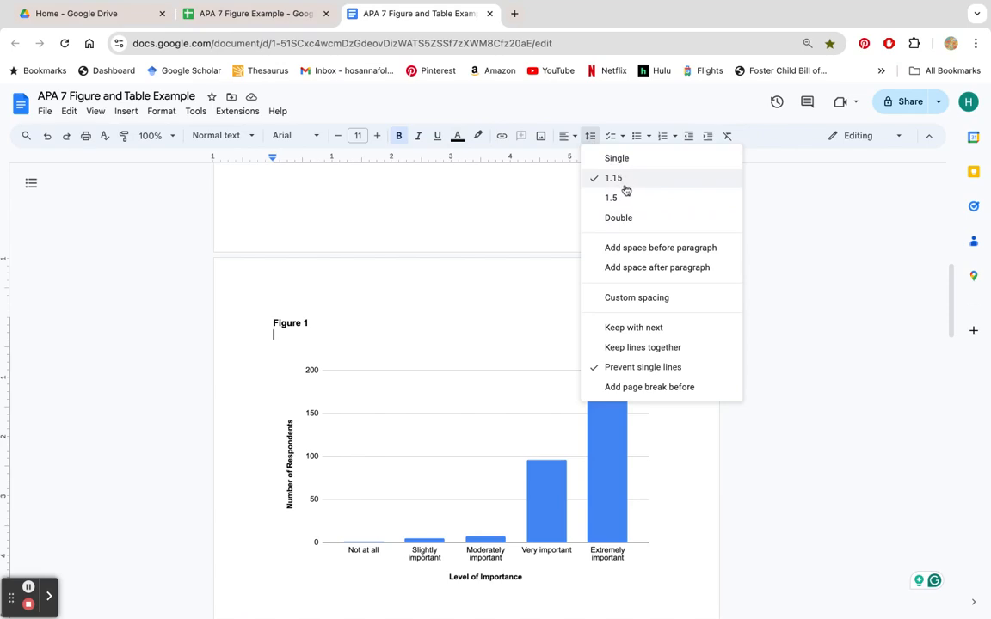
pyautogui.click(622, 217)
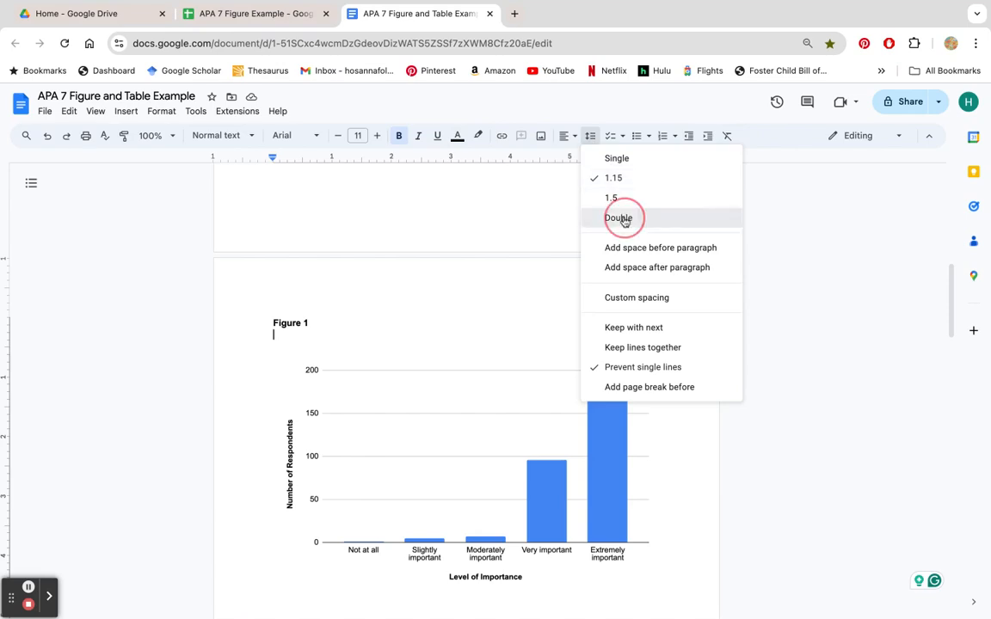
pyautogui.click(288, 353)
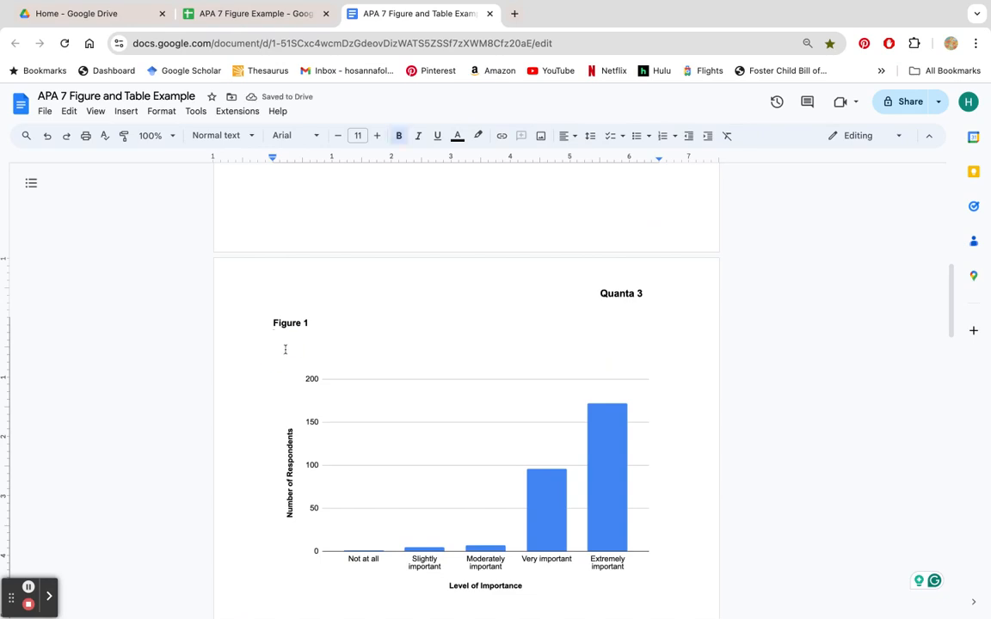
pyautogui.press('BackSpace')
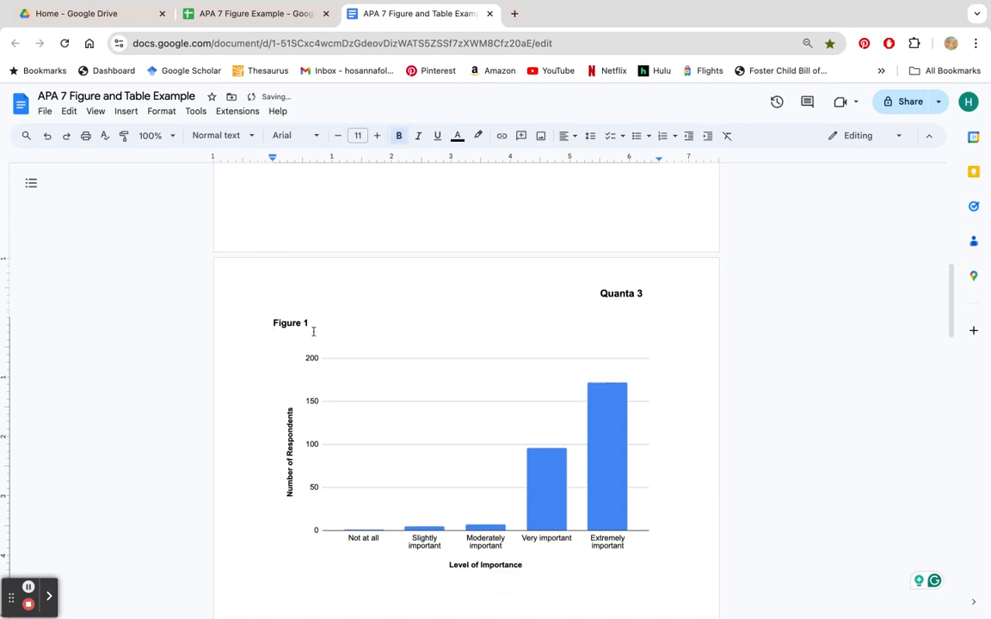
# Paste the italic title "DSC Students' Self-Reported Importance of Writing Skills for Their Post-College Careers" two lines below the second page's "Figure 1" label
pyautogui.press('Return')
pyautogui.press('Return')
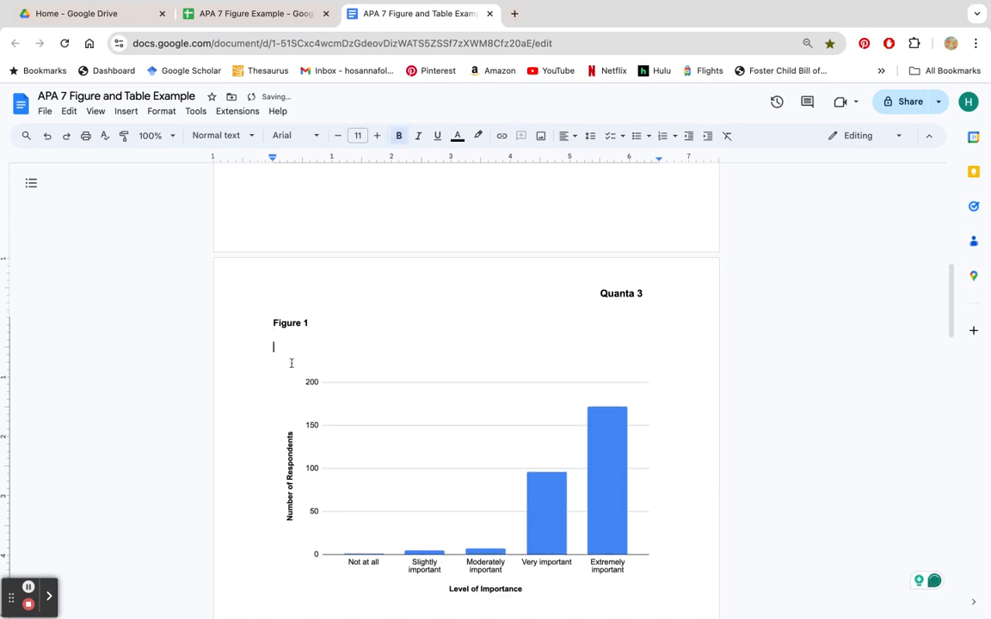
pyautogui.hotkey('ctrl', 'v')
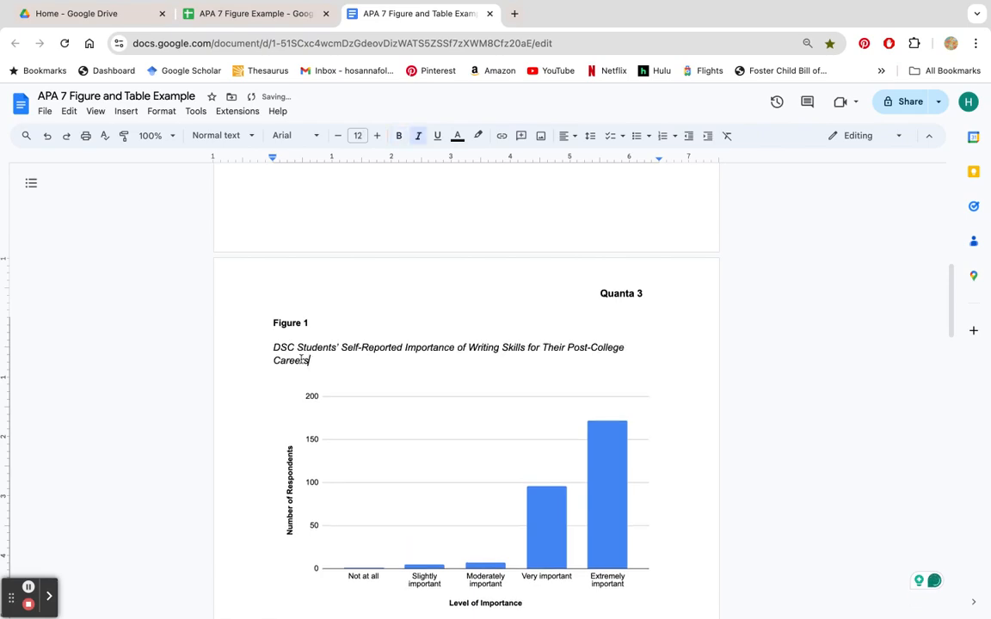
# Examine the note below the first-page example figure, including its sample size and the sentence on when the survey took place
pyautogui.scroll(-1, 307, 368)
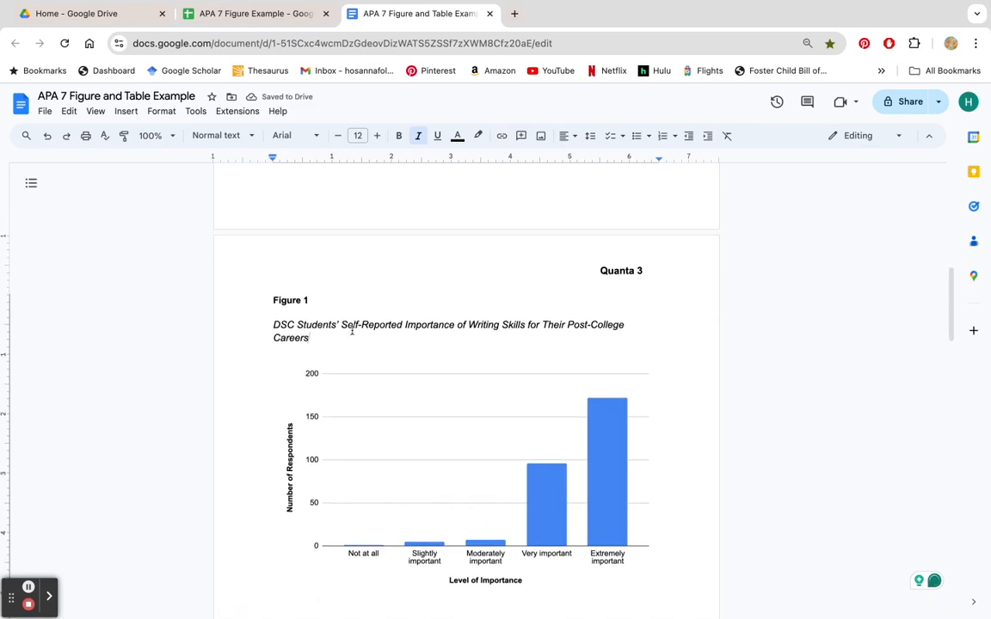
pyautogui.scroll(-1, 351, 330)
pyautogui.scroll(1, 295, 287)
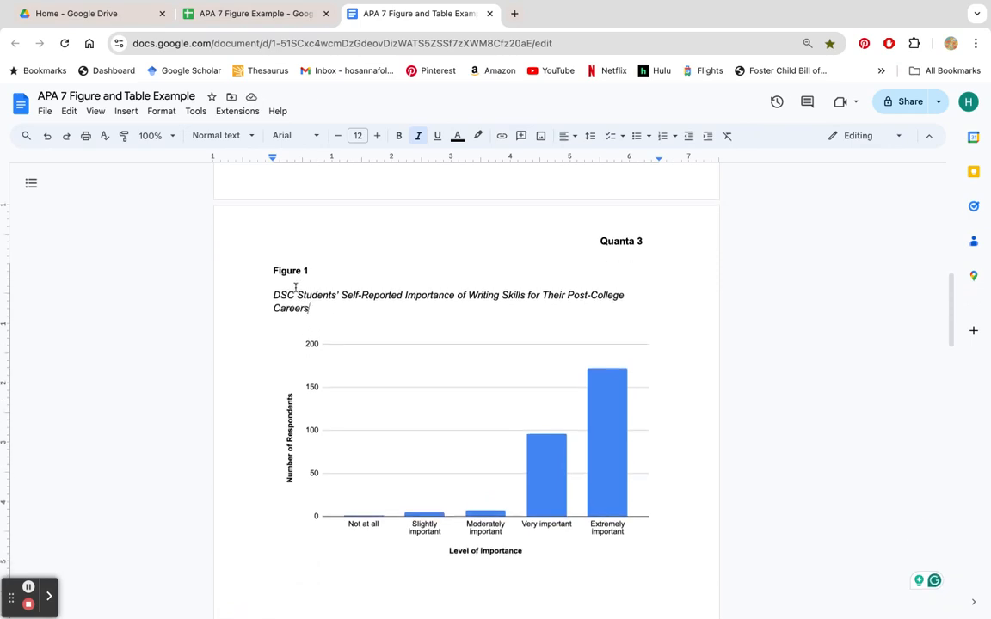
pyautogui.scroll(5, 465, 387)
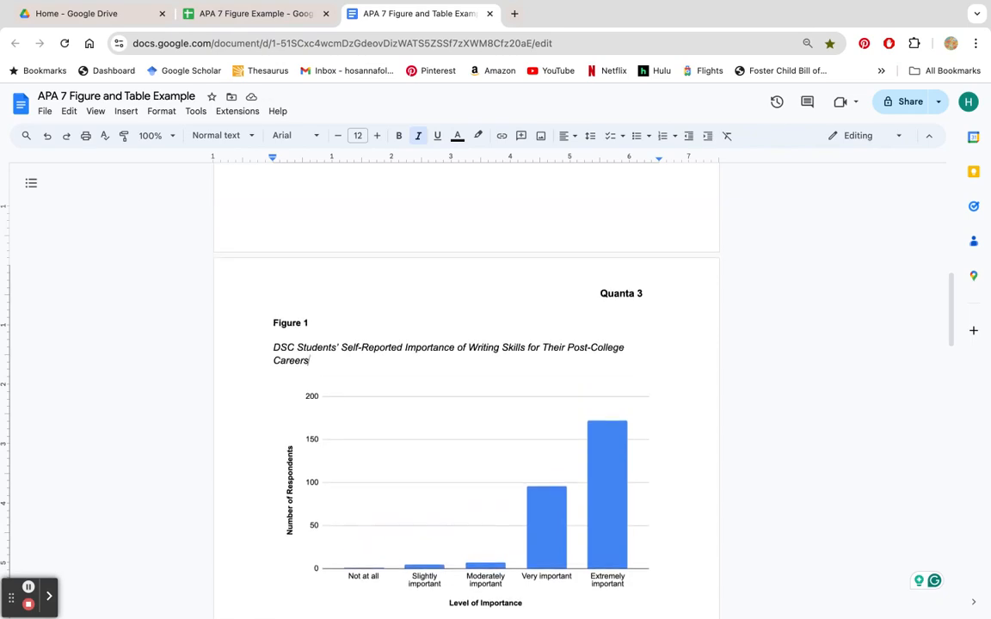
pyautogui.scroll(-10, 466, 387)
pyautogui.scroll(3, 292, 516)
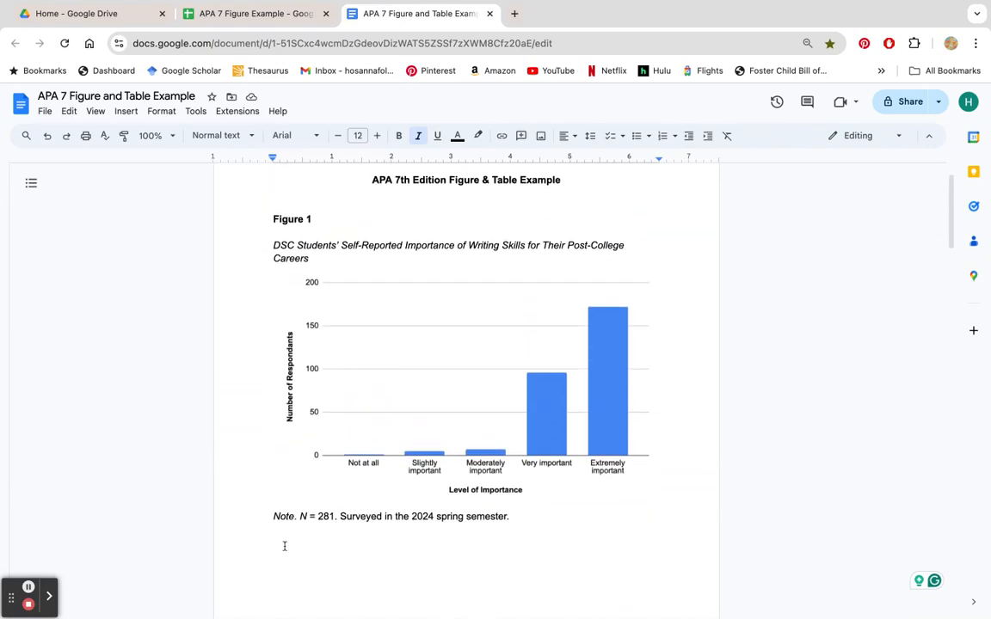
pyautogui.click(273, 517)
pyautogui.moveTo(272, 516); pyautogui.dragTo(515, 522)
pyautogui.scroll(-1, 362, 497)
pyautogui.click(334, 493)
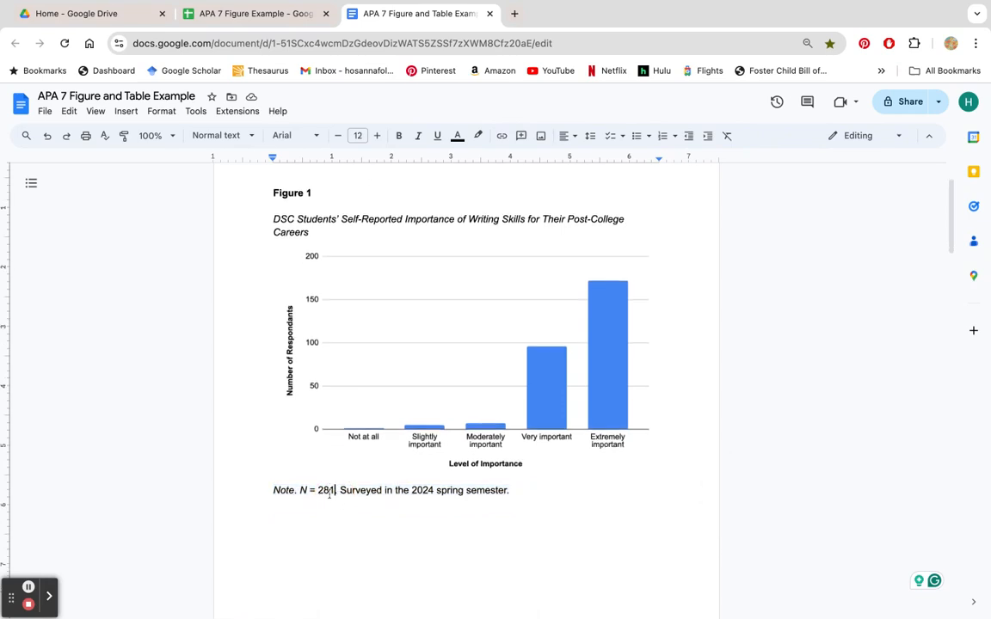
pyautogui.scroll(-1, 327, 493)
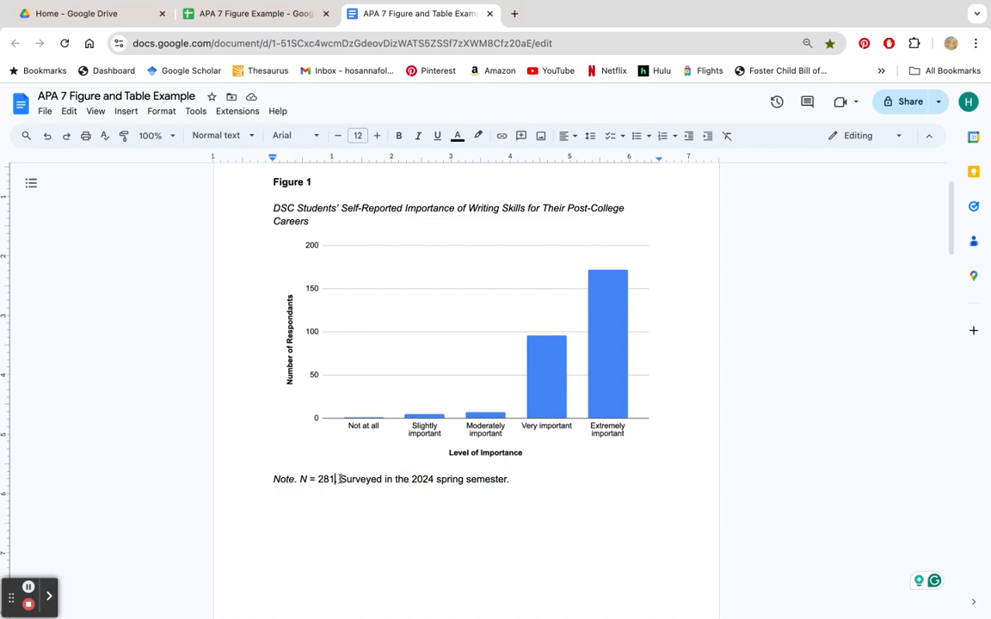
pyautogui.moveTo(340, 479); pyautogui.dragTo(512, 479)
pyautogui.scroll(-2, 512, 469)
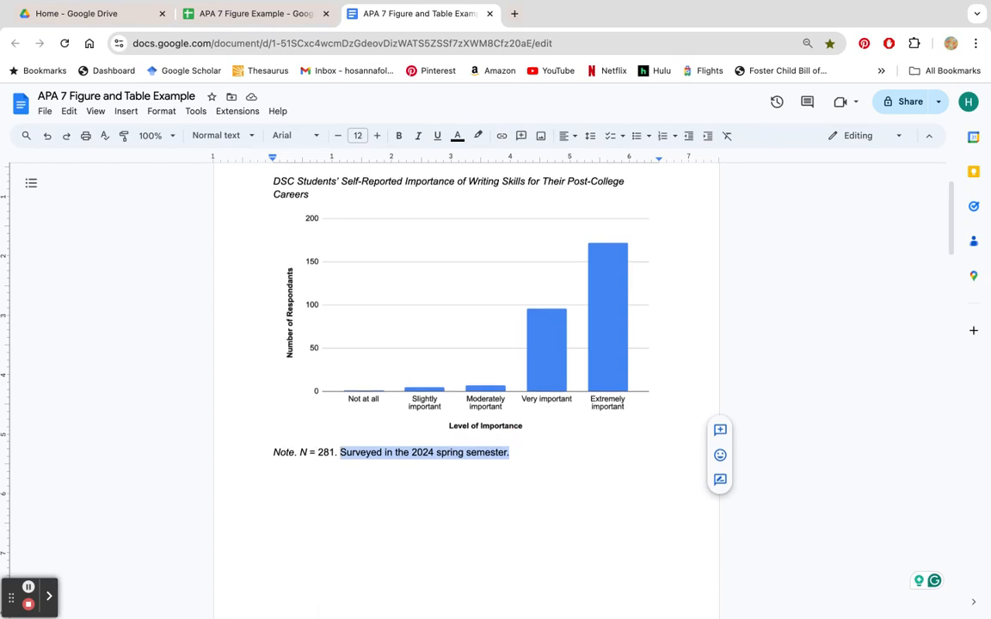
pyautogui.click(513, 454)
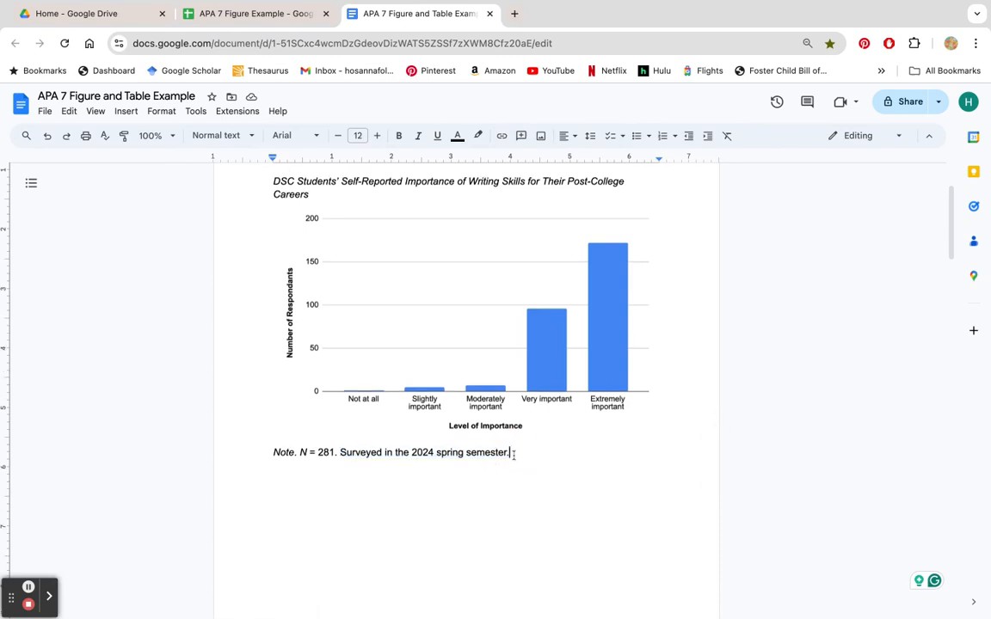
# Copy the example's note "Note. N = 281. Surveyed in the 2024 spring semester." and paste it below the second page's chart
pyautogui.moveTo(515, 455); pyautogui.dragTo(272, 460)
pyautogui.press('super+c')
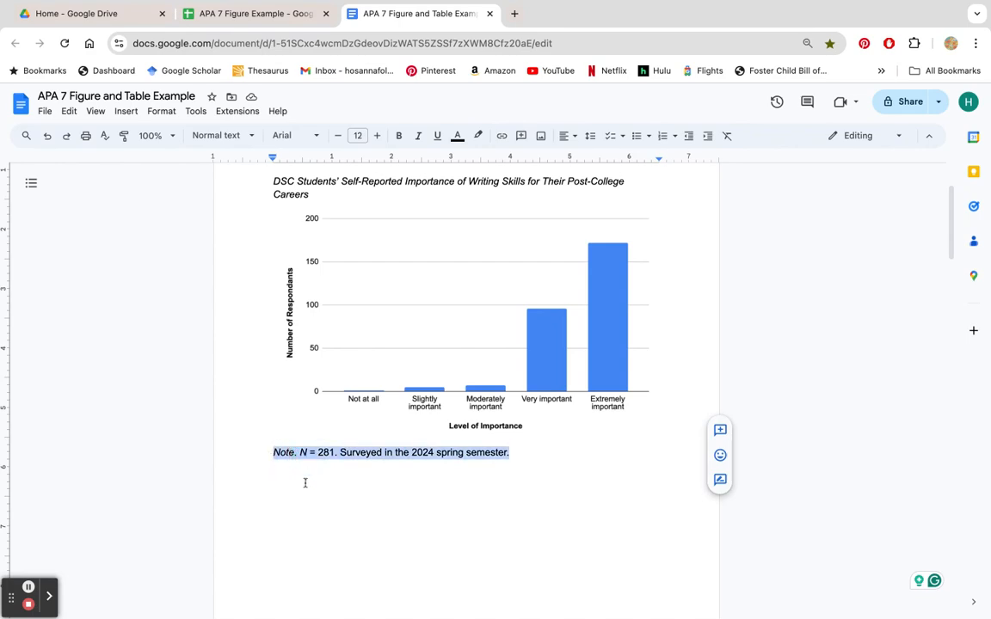
pyautogui.scroll(-1, 301, 473)
pyautogui.click(297, 463)
pyautogui.scroll(-8, 298, 462)
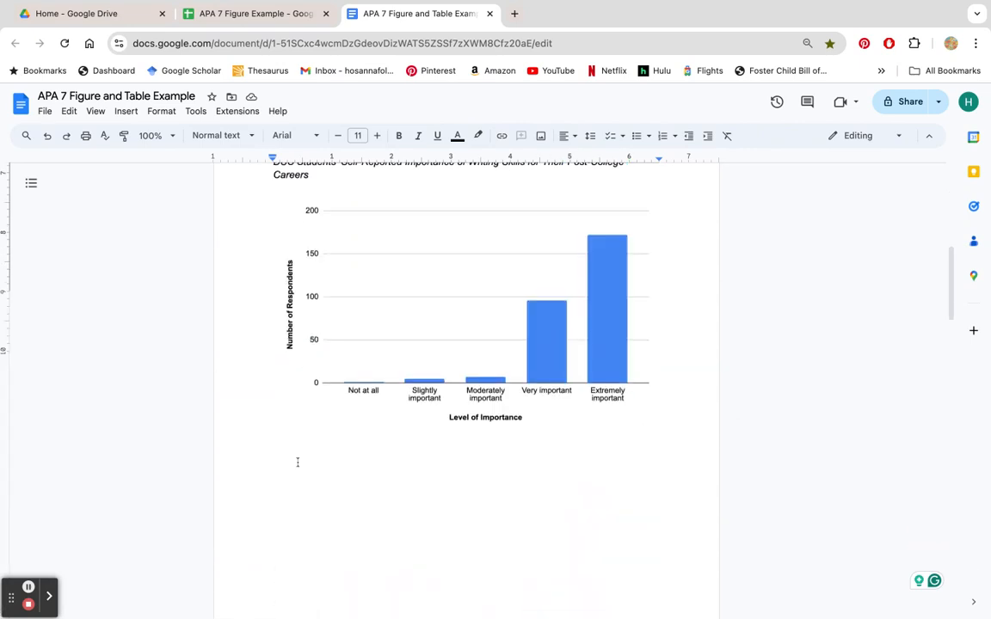
pyautogui.click(294, 437)
pyautogui.press('super+v')
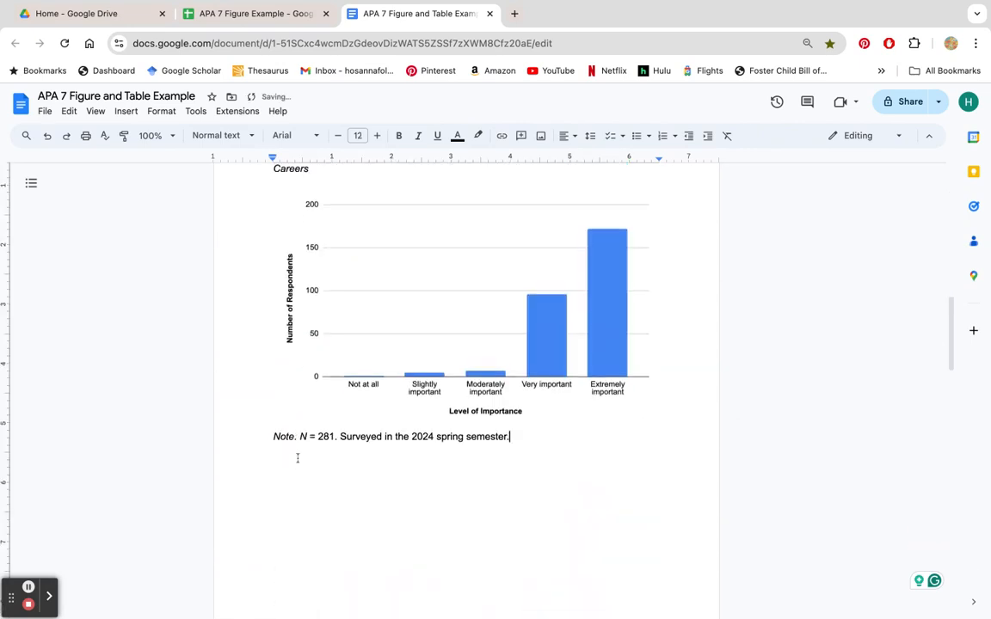
# Review the pasted note's formatting of "Note" and "N", its closing sentence, and the whole second-page figure
pyautogui.moveTo(275, 438); pyautogui.dragTo(294, 439)
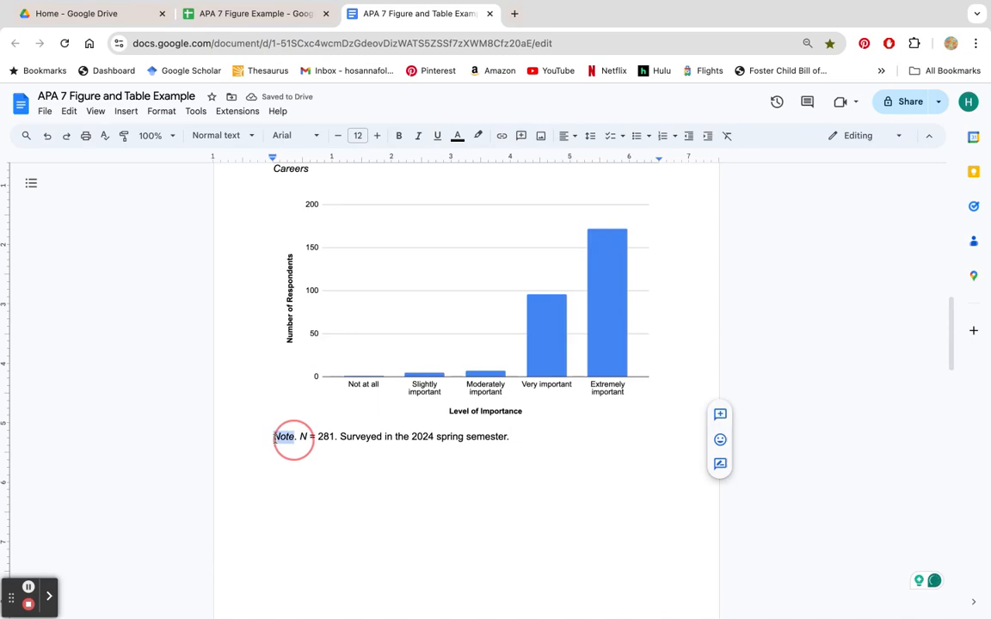
pyautogui.press('super+i')
pyautogui.click(298, 437)
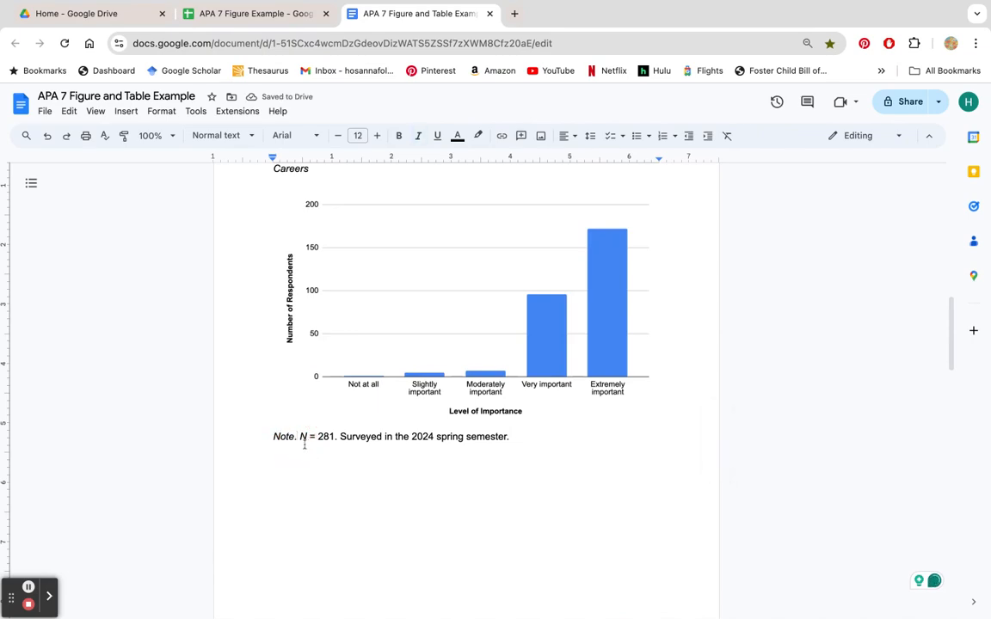
pyautogui.doubleClick(303, 437)
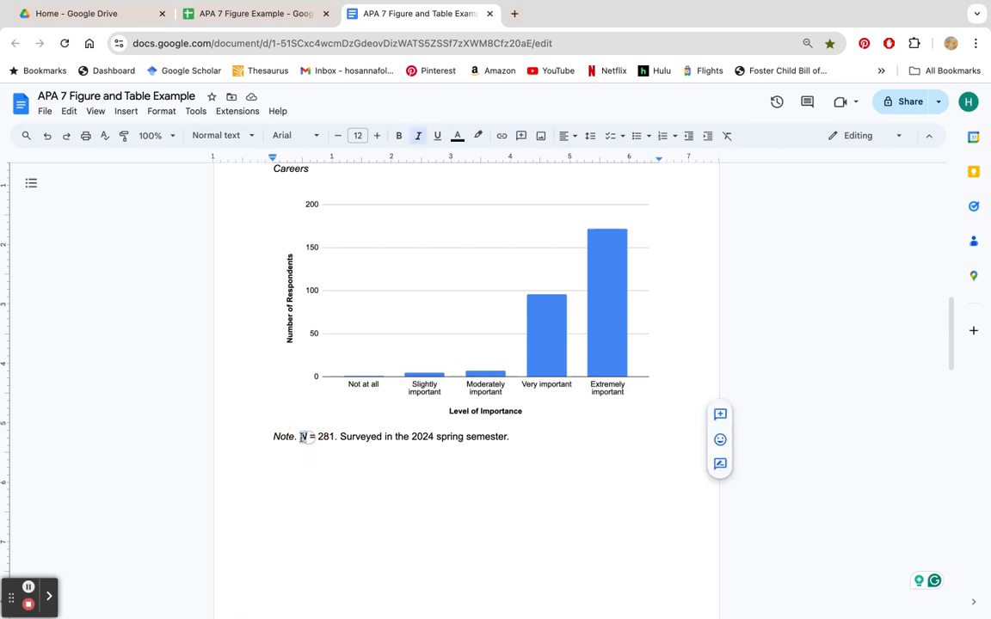
pyautogui.press('super+i')
pyautogui.moveTo(340, 437); pyautogui.dragTo(523, 437)
pyautogui.click(524, 438)
pyautogui.click(524, 438)
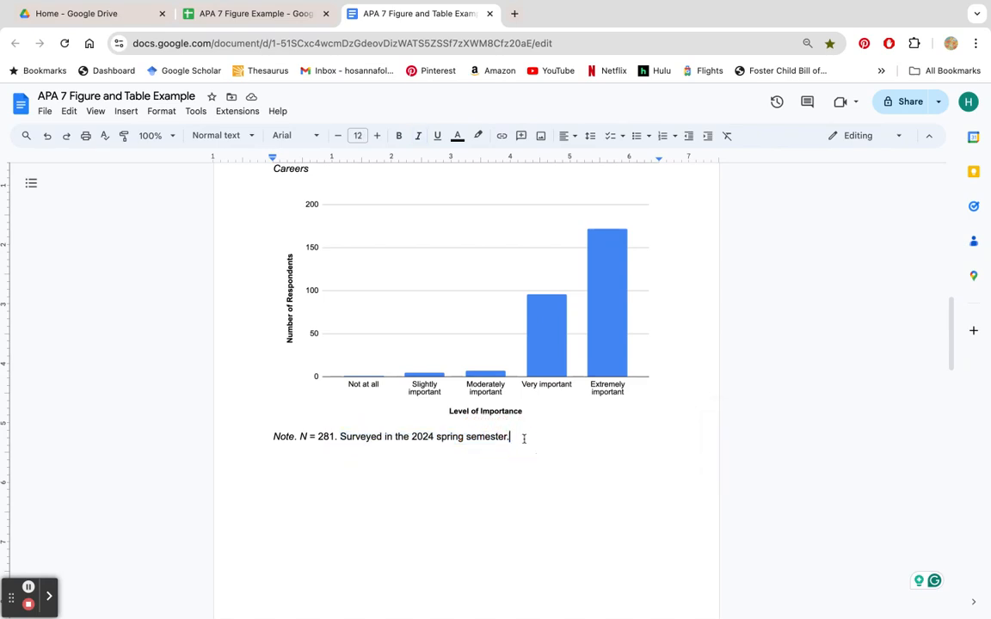
pyautogui.scroll(2, 523, 439)
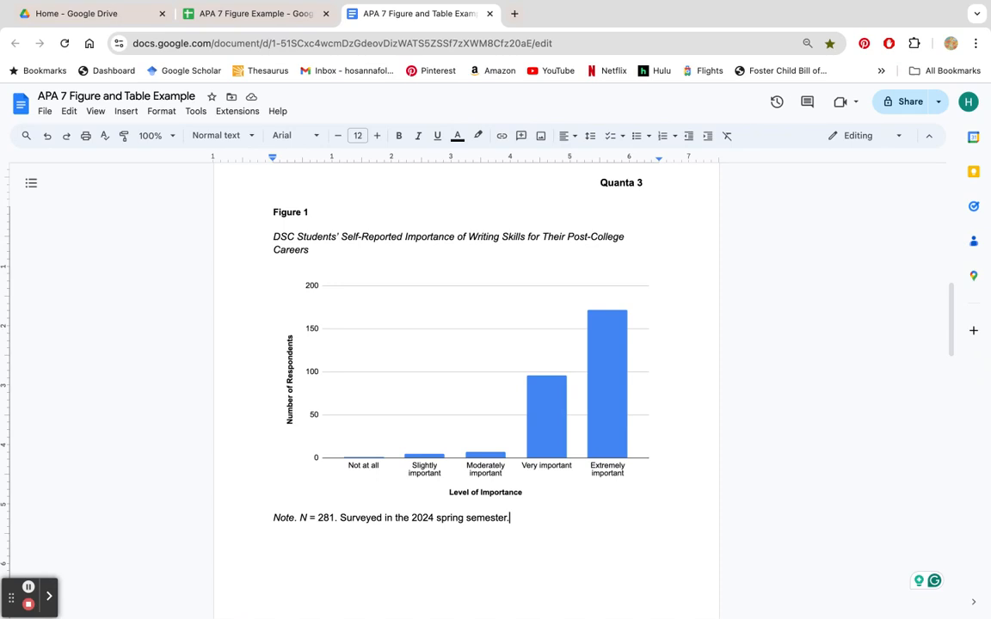
pyautogui.scroll(1, 465, 387)
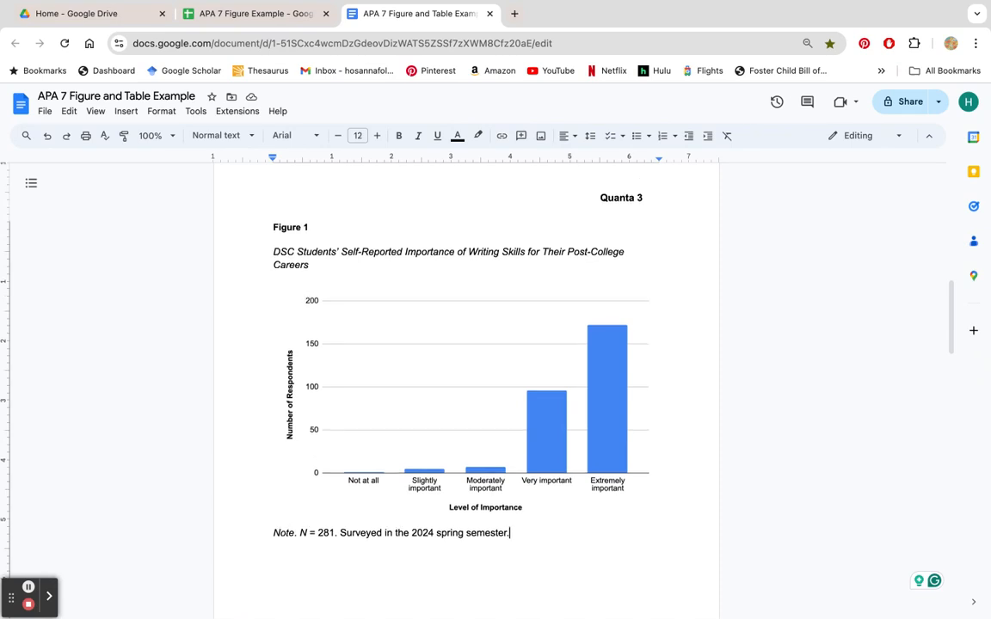